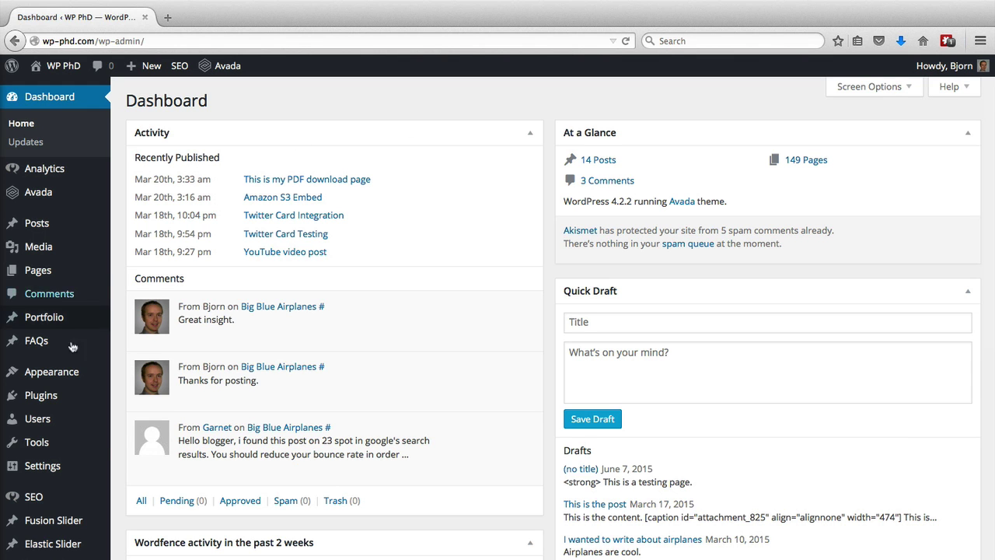
- Search the plugin directory for "contact form 7" and install and activate the Contact Form 7 plugin
mouse_move(47, 400)
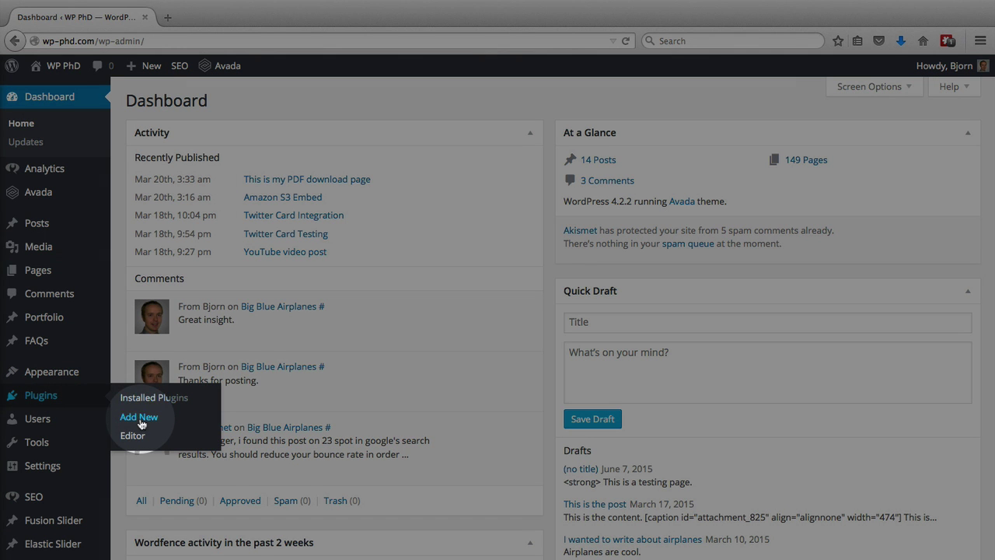
left_click(137, 416)
left_click(828, 143)
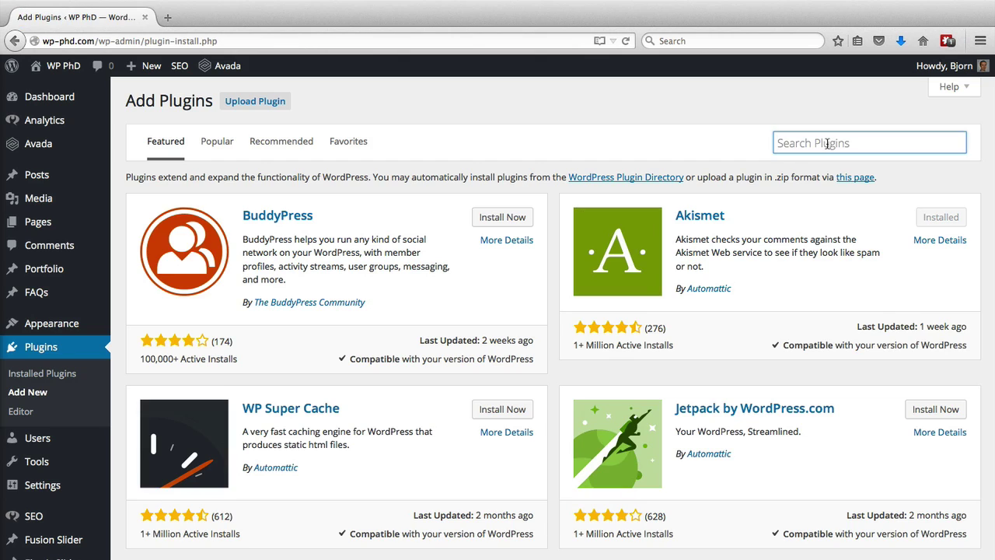
type("contact form")
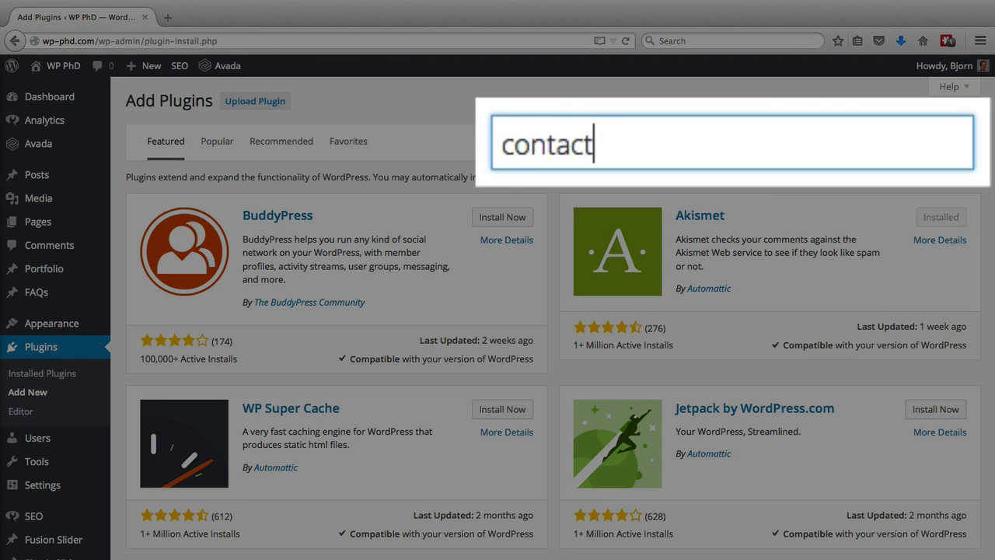
type(" 7")
key("Return")
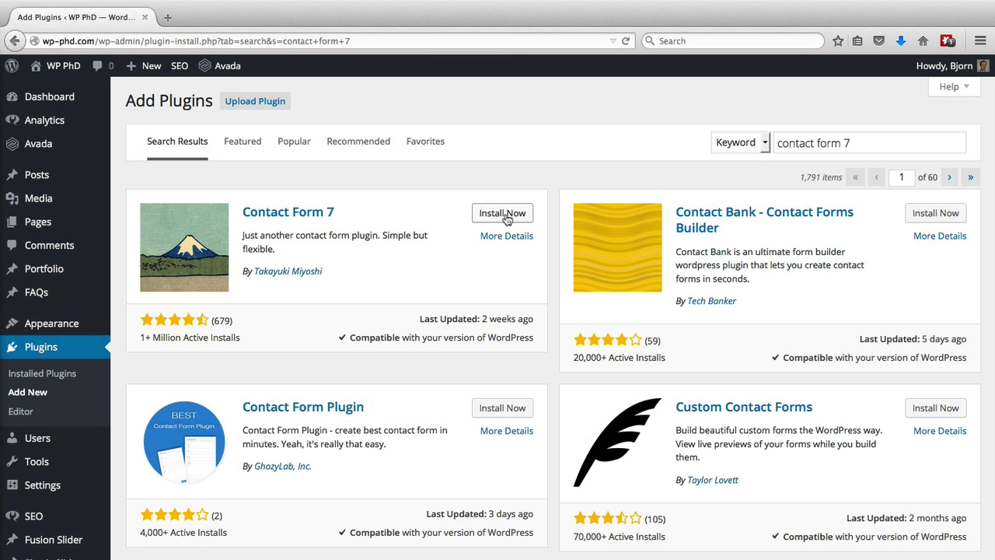
left_click(506, 217)
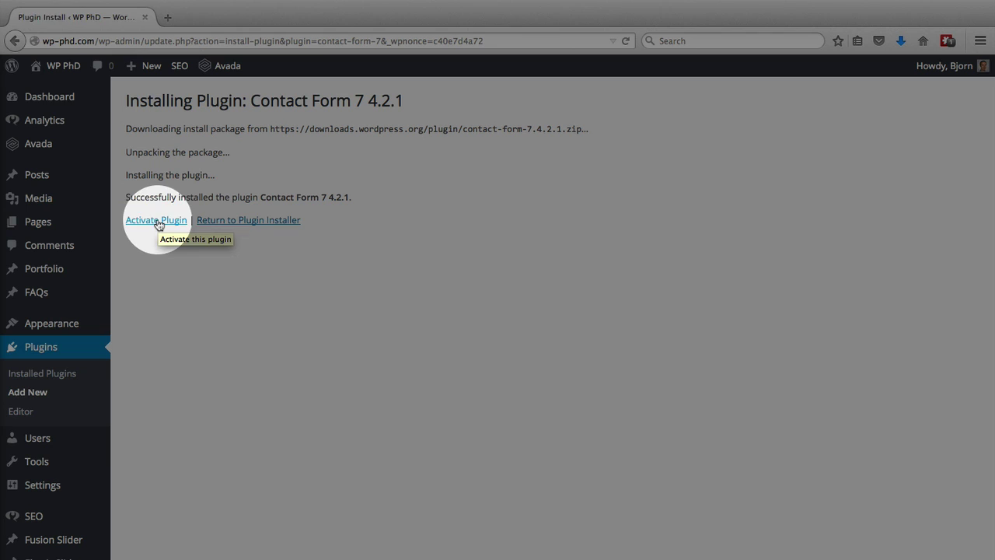
left_click(156, 221)
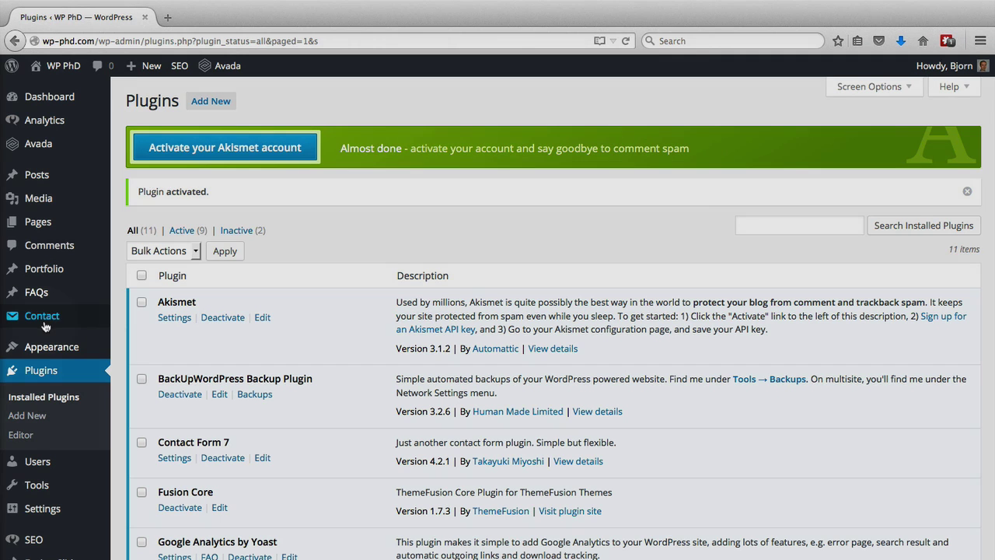
- Open the list of contact forms and highlight the shortcode of Contact form 1
mouse_move(46, 319)
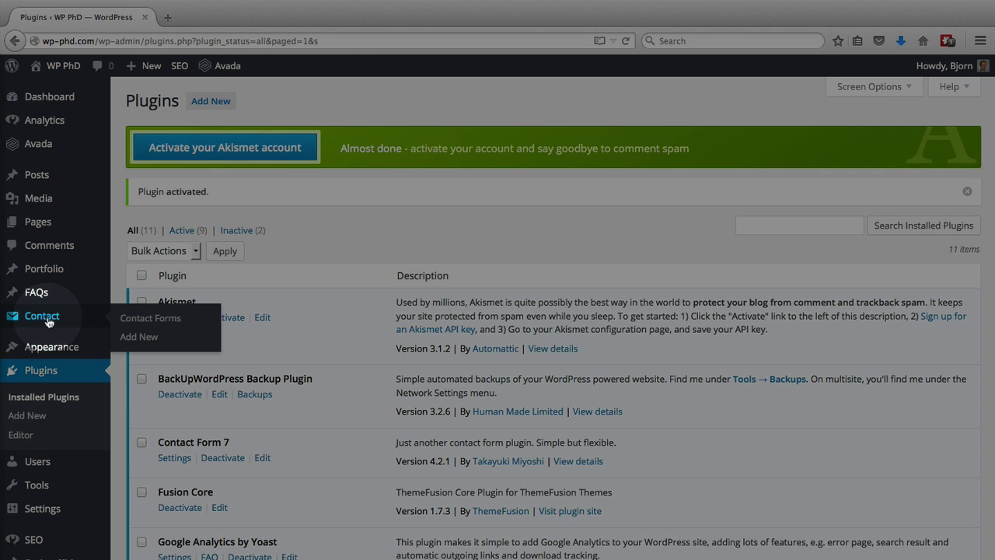
left_click(148, 320)
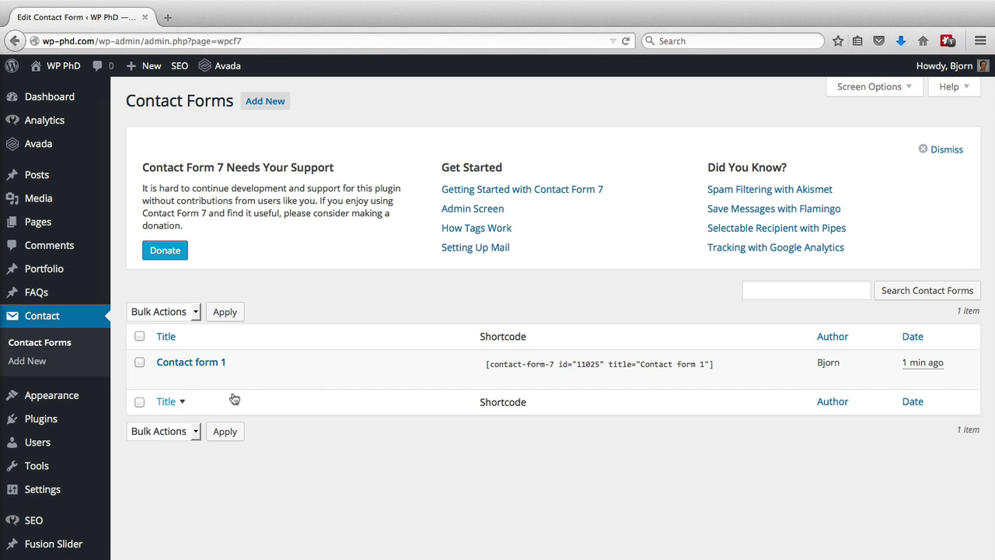
mouse_move(172, 381)
left_click(487, 365)
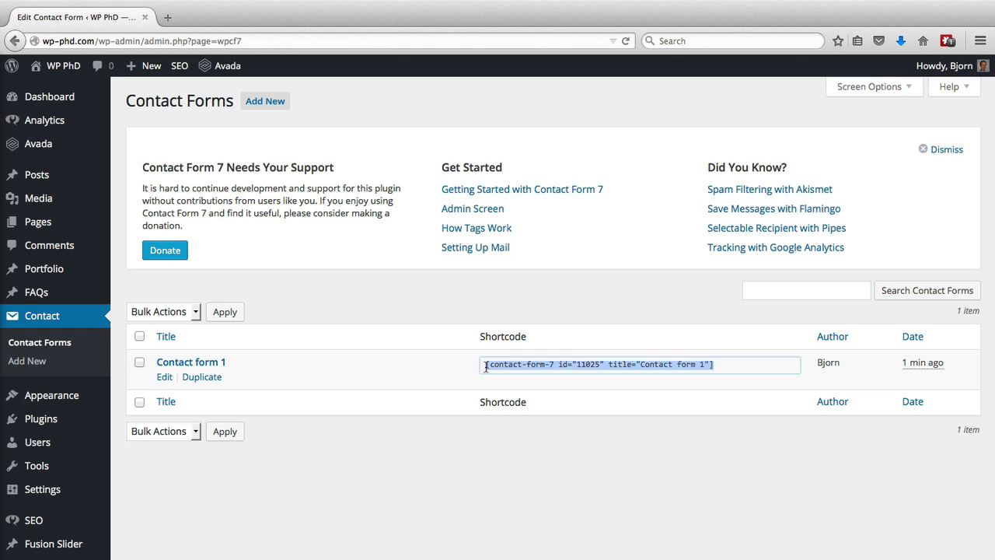
left_click_drag(487, 366, 726, 366)
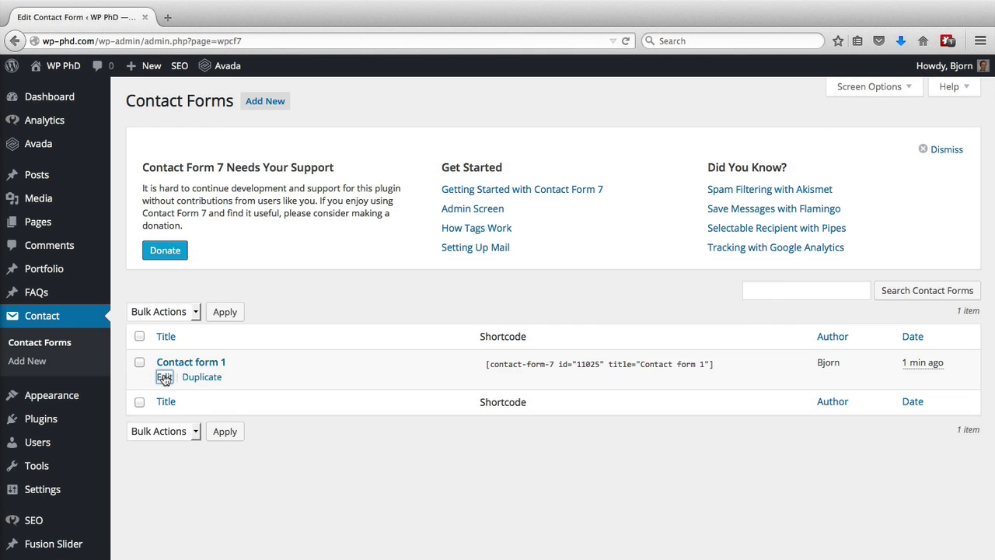
- Open Contact form 1 for editing and examine the fields in its form template
left_click(165, 379)
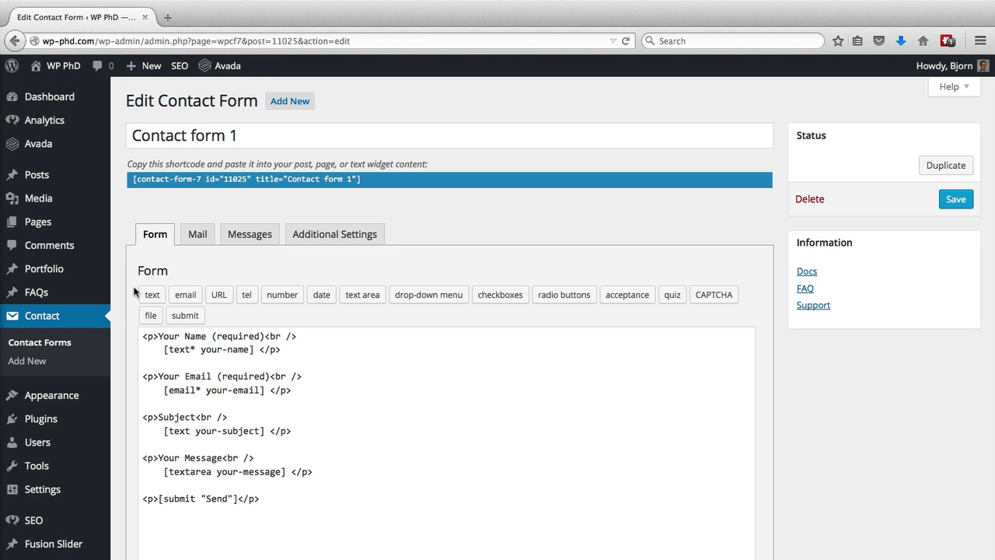
scroll(124, 268, "down", 1)
scroll(124, 268, "down", 1)
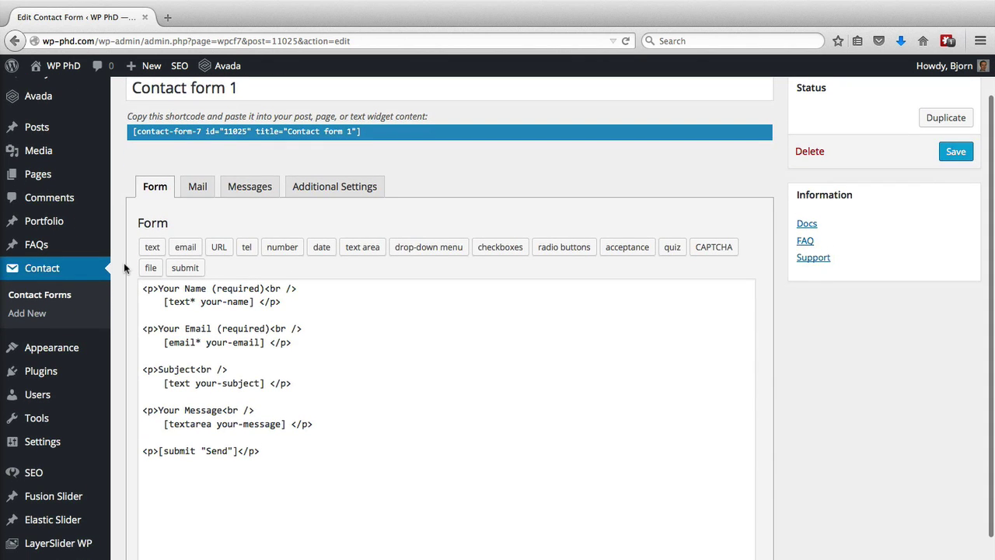
scroll(123, 267, "down", 1)
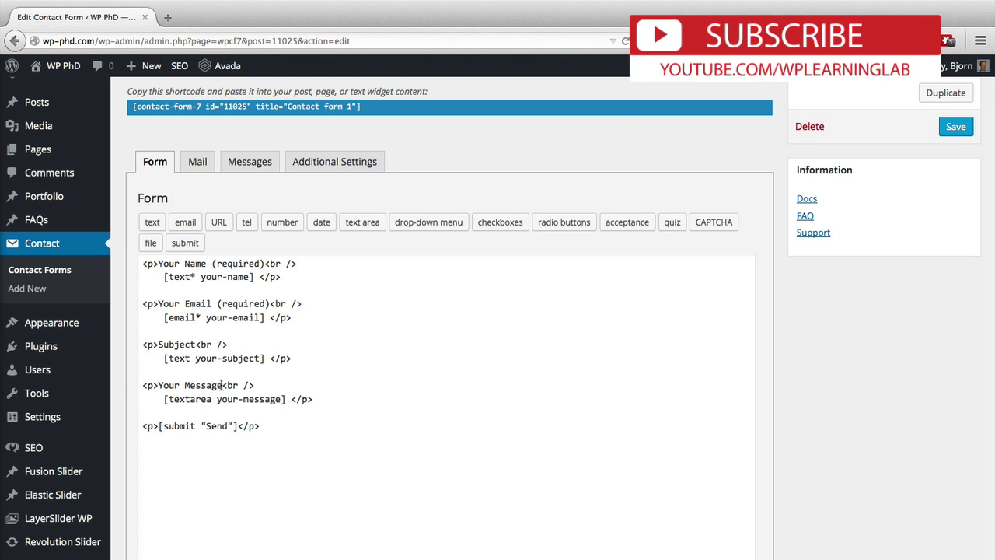
scroll(124, 196, "up", 3)
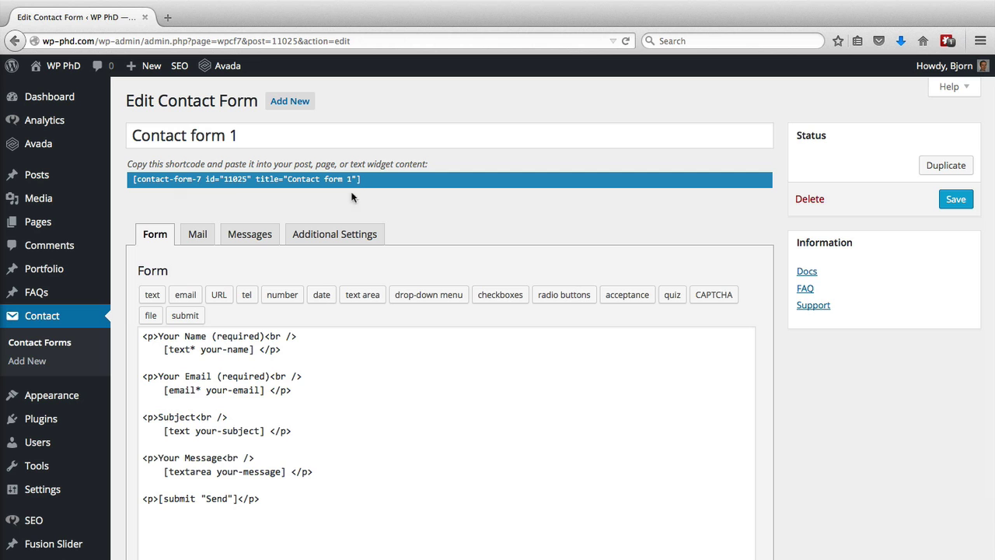
- Copy the full shortcode of Contact form 1 from its edit page
left_click(373, 178)
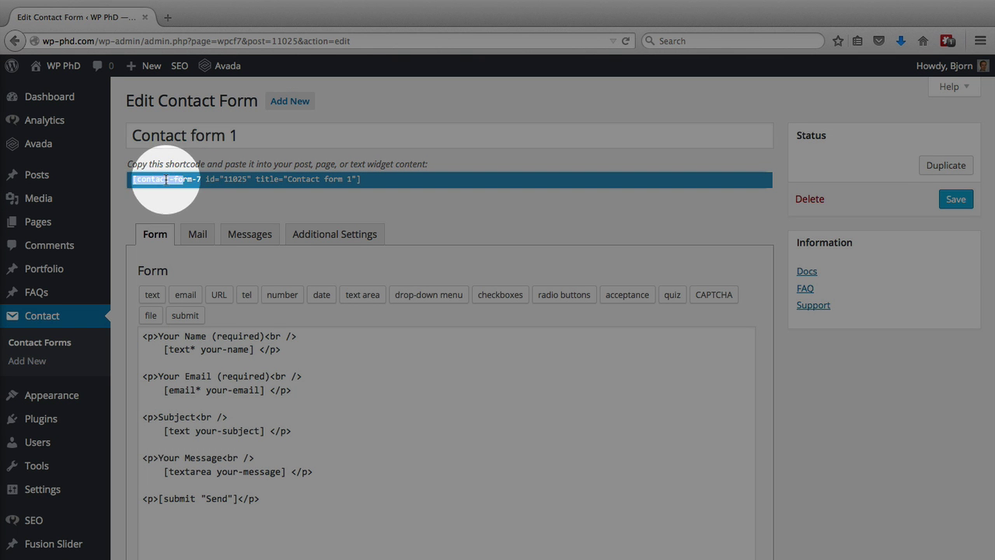
left_click_drag(165, 180, 383, 178)
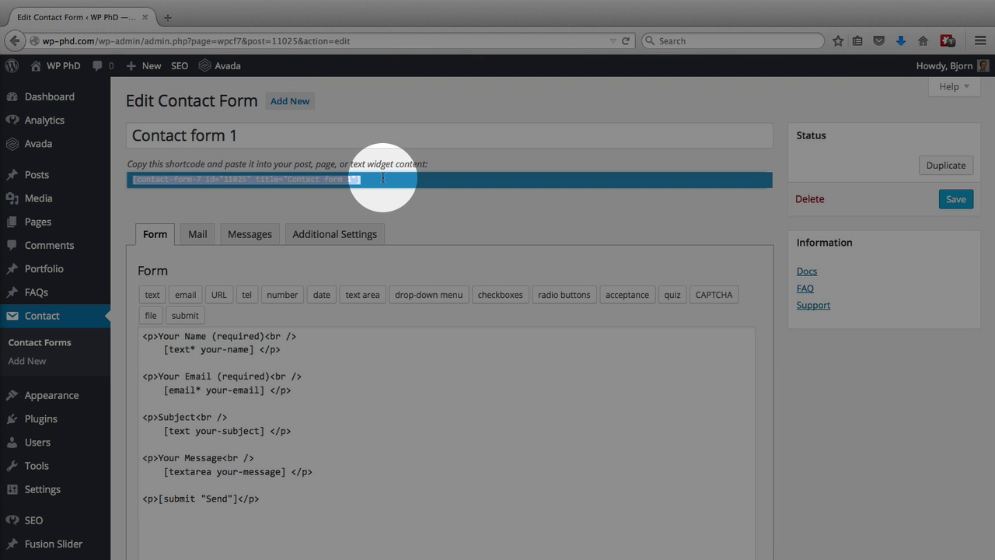
right_click(343, 181)
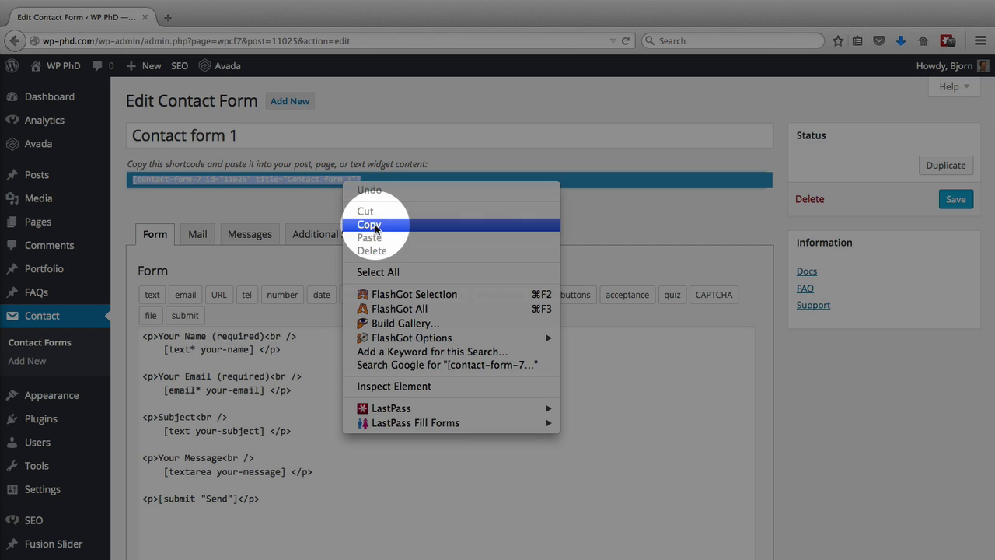
left_click(371, 224)
- Create a new page titled "Contact Us"
mouse_move(67, 225)
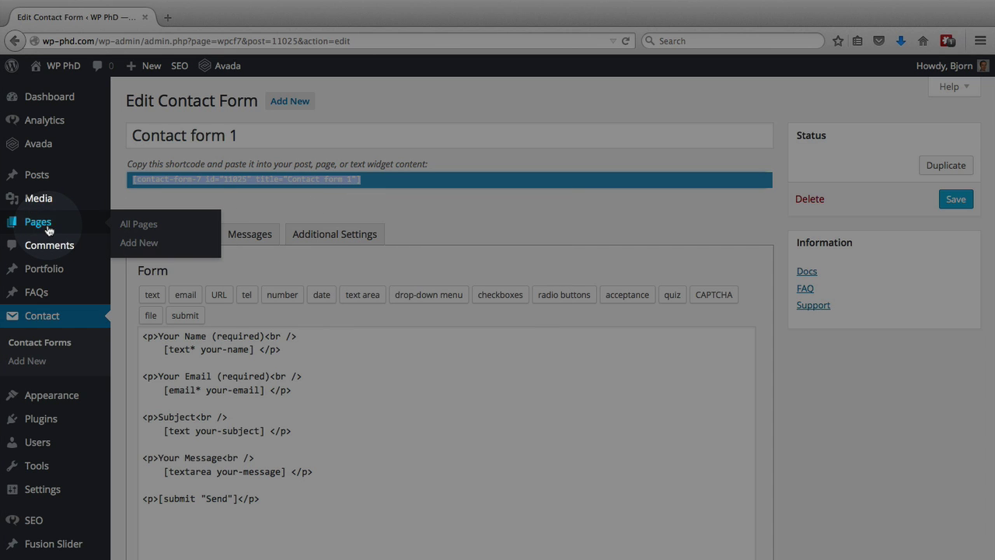
left_click(153, 248)
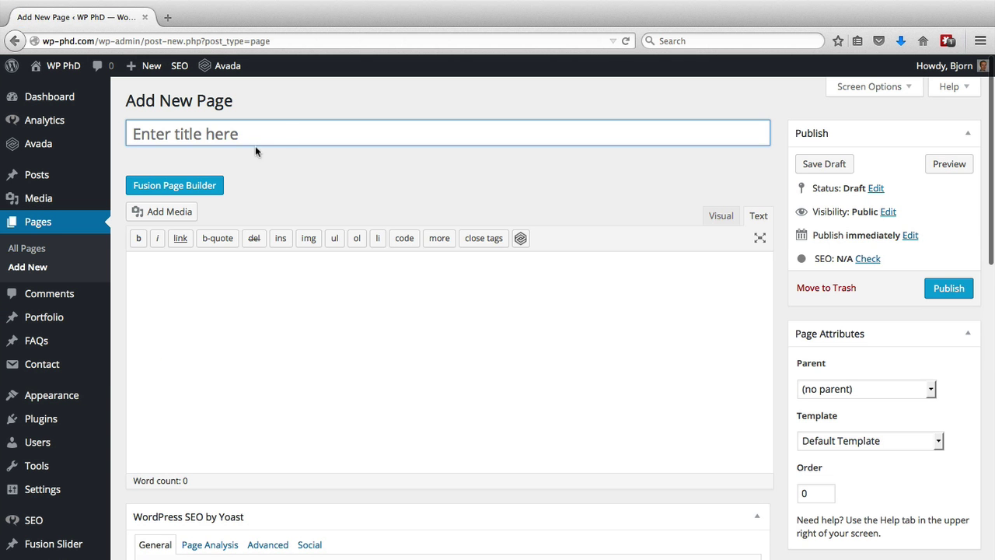
left_click(273, 138)
type("Contact Us")
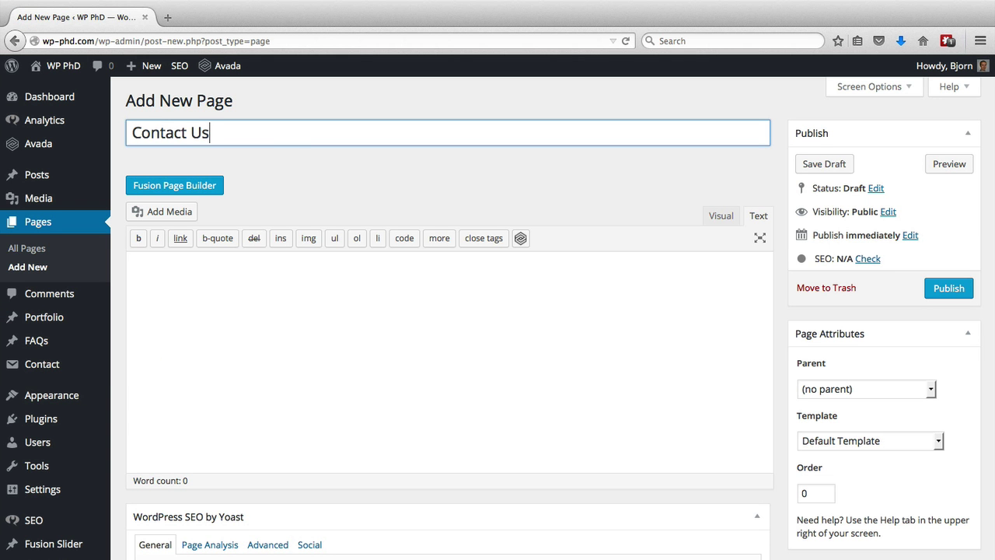
- Paste the copied contact form shortcode into the page content and publish the page
left_click(282, 274)
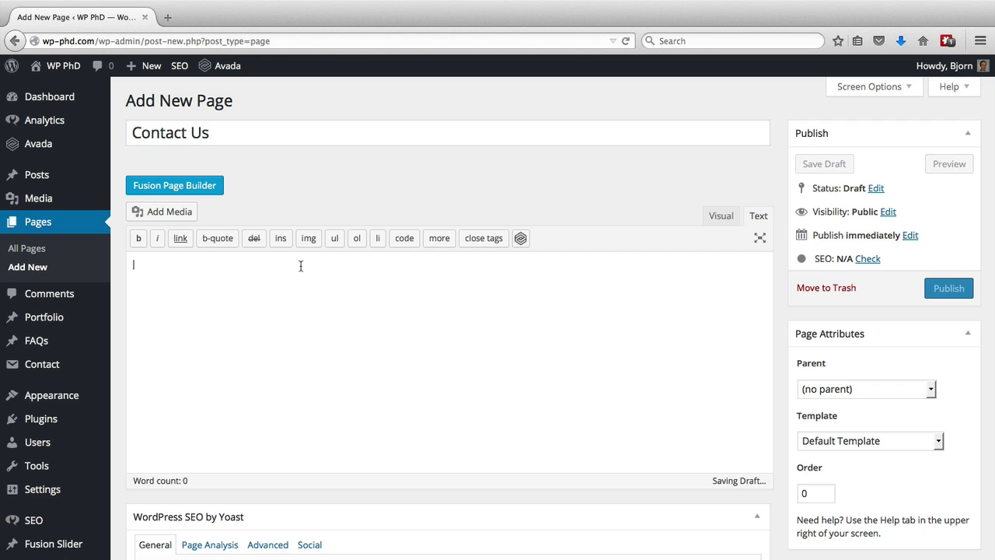
right_click(271, 277)
left_click(308, 334)
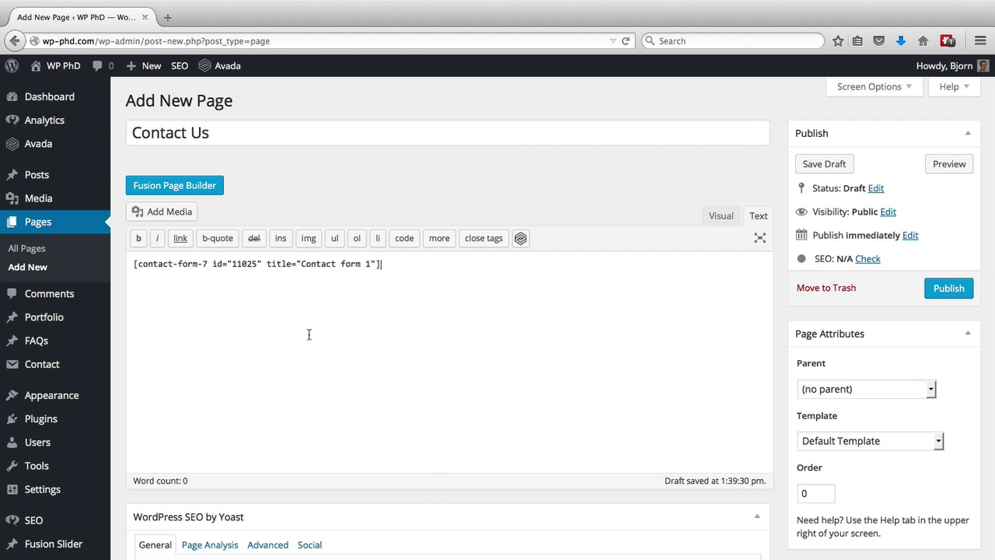
left_click(948, 288)
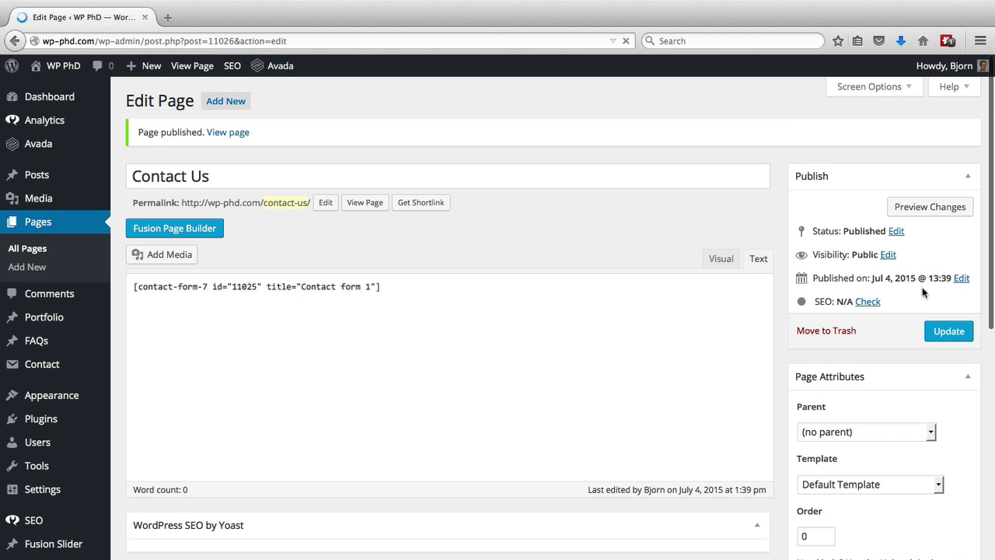
- View the published Contact Us page in a new browser tab to check the form
right_click(361, 208)
left_click(381, 213)
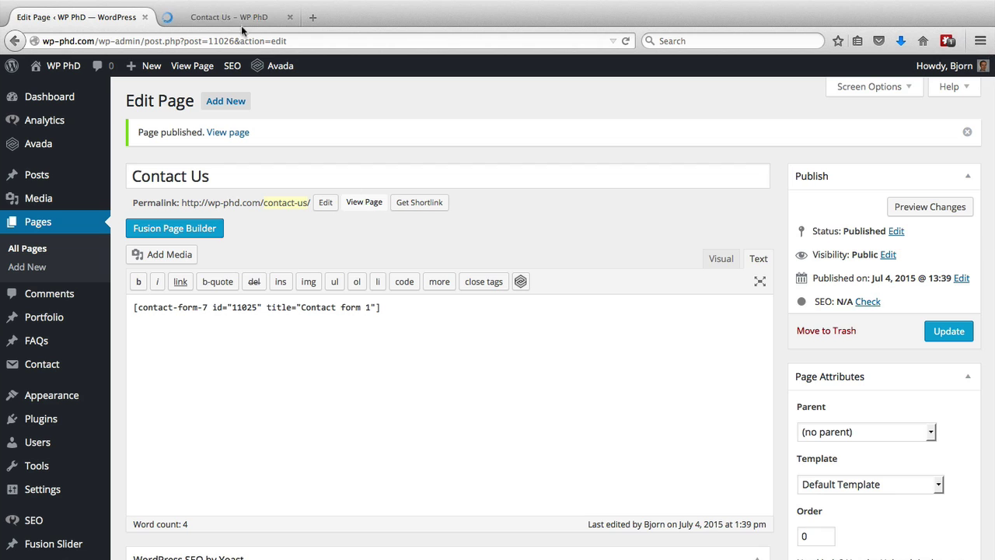
left_click(241, 24)
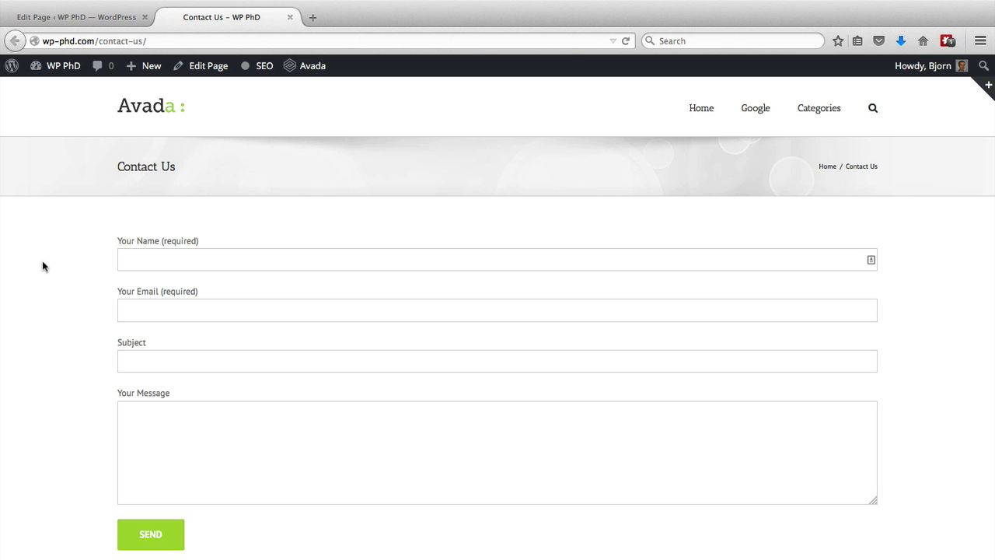
- Return to the admin area, reopen Contact form 1 for editing and examine the field types available for its form template
left_click(81, 17)
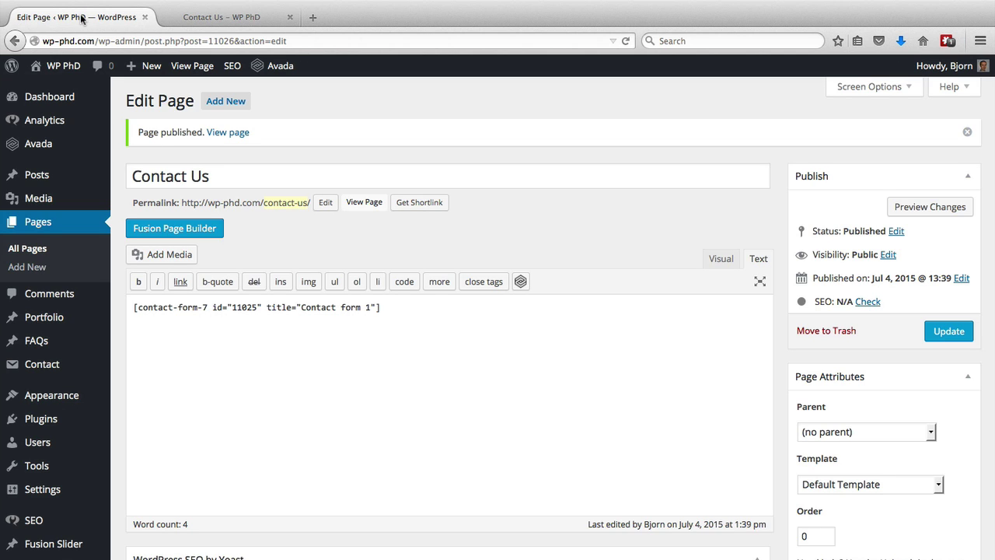
scroll(55, 377, "down", 1)
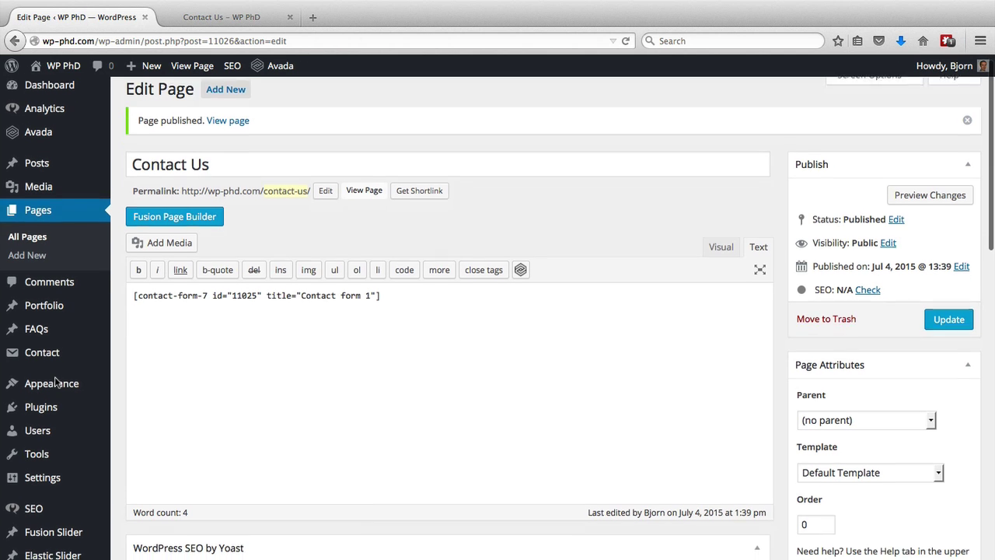
mouse_move(54, 363)
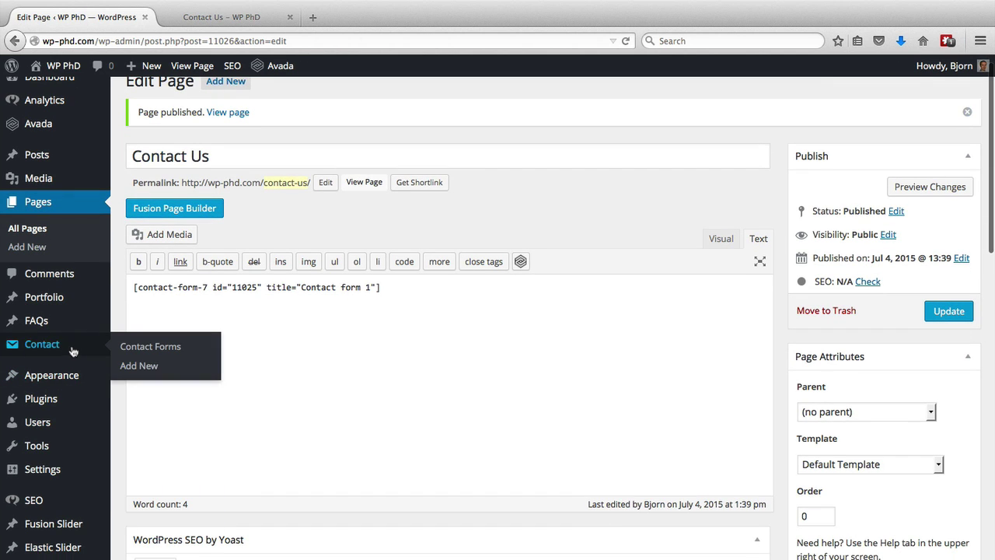
left_click(140, 349)
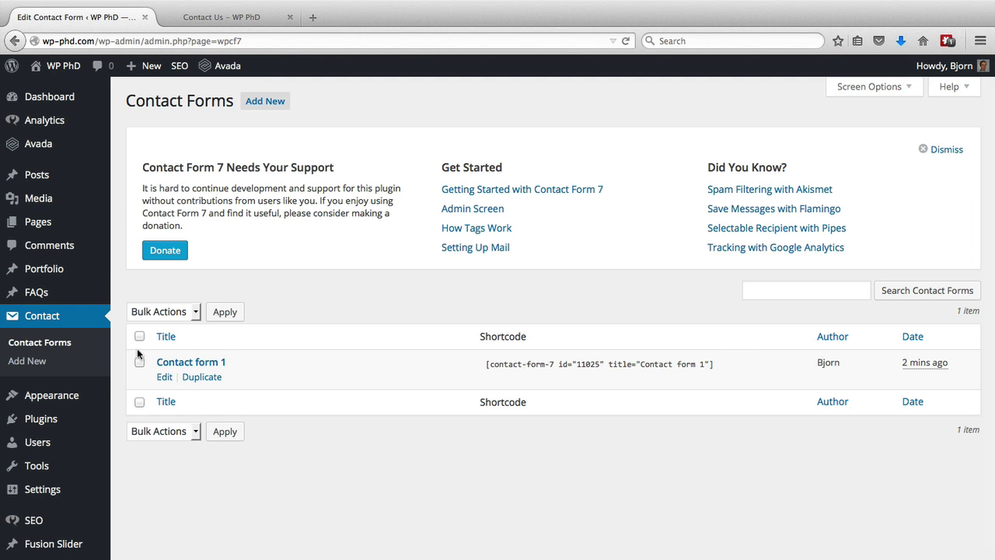
left_click(164, 380)
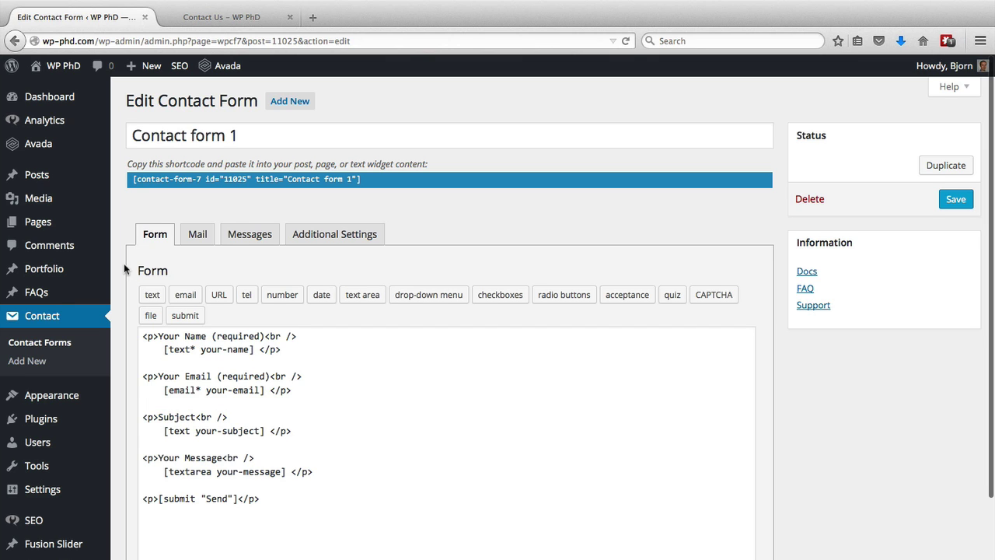
scroll(124, 269, "down", 2)
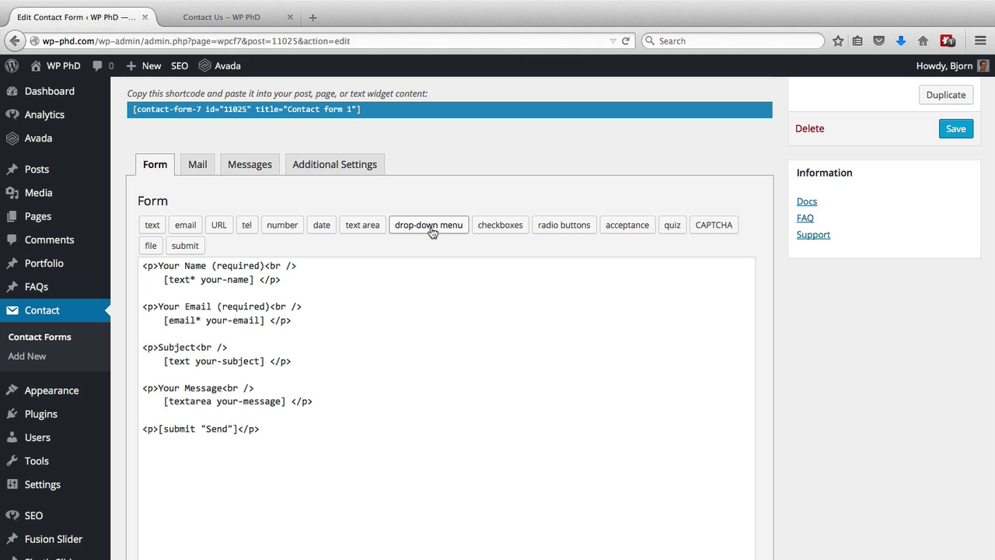
- Examine the form's mail settings, from the recipient, sender and subject to the additional headers and message body
left_click(196, 166)
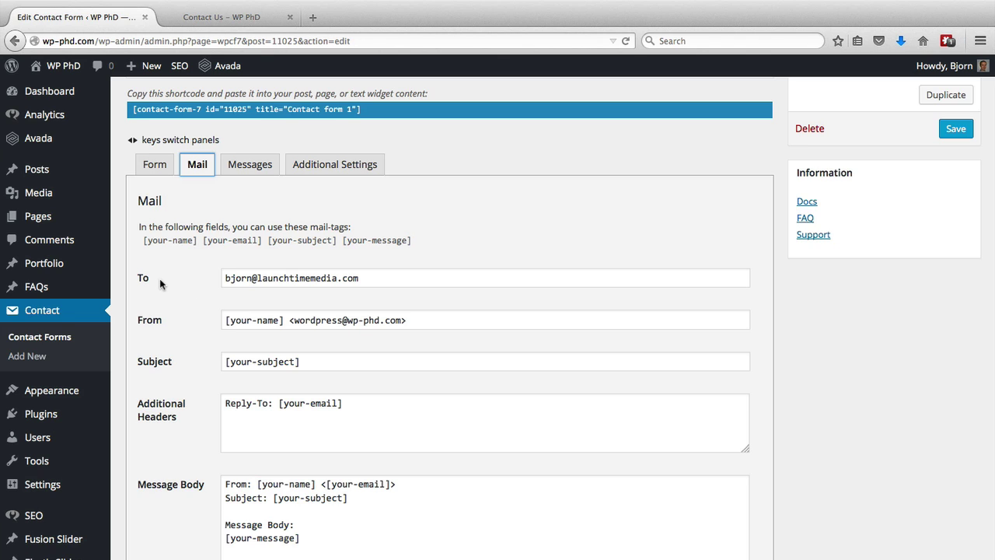
scroll(160, 278, "down", 1)
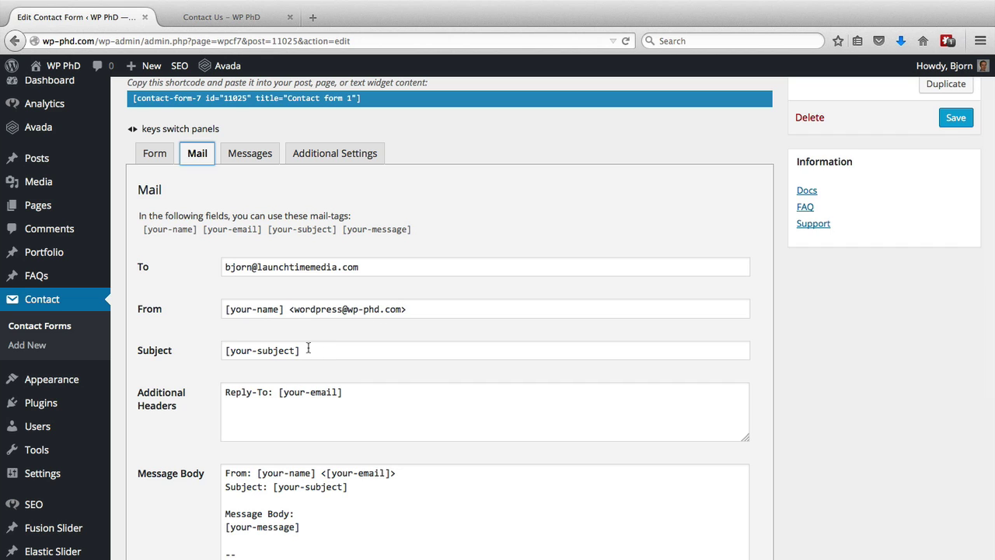
scroll(186, 389, "down", 3)
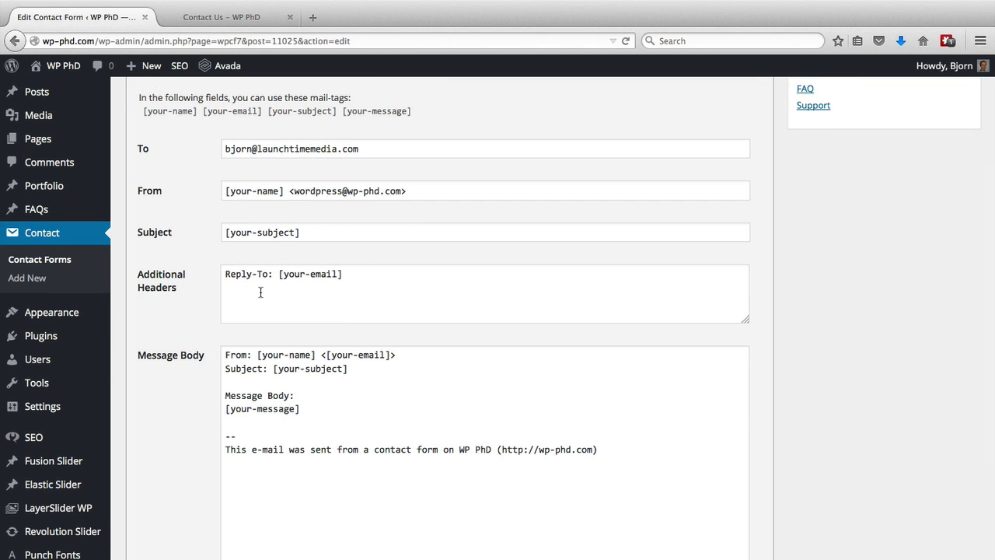
scroll(199, 338, "down", 2)
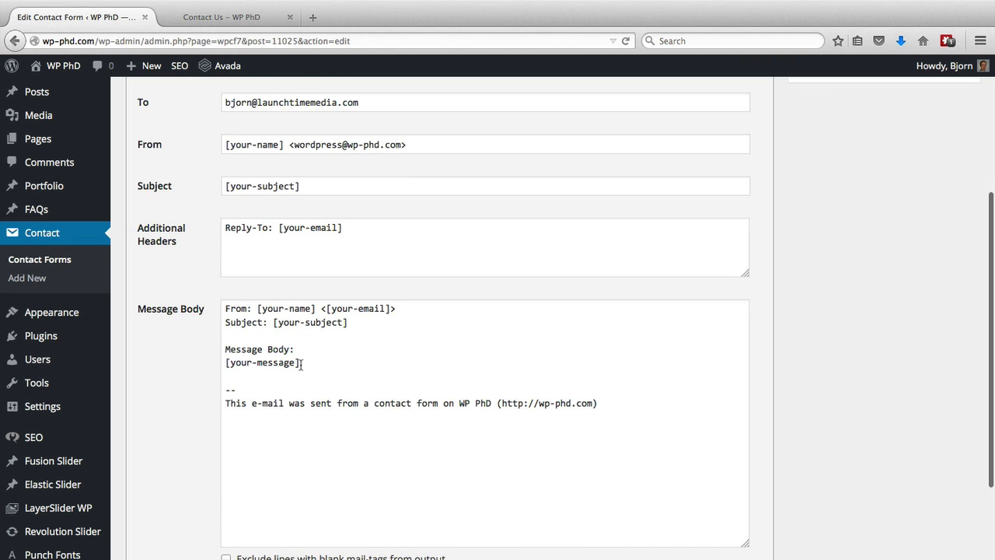
- Examine the rest of the mail template, including the message tag, output options, file attachments and the additional Mail (2) template
left_click_drag(300, 363, 224, 371)
left_click(224, 370)
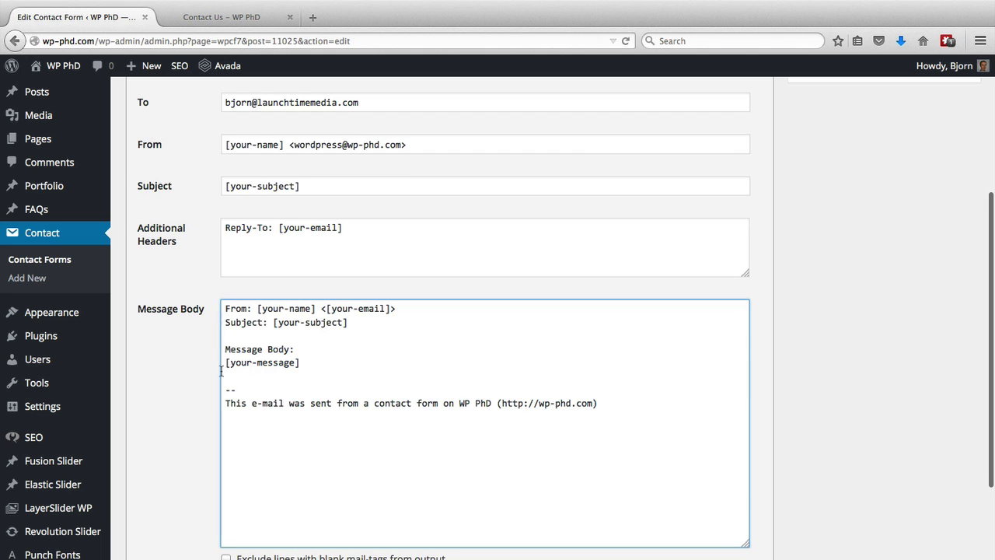
left_click(188, 401)
scroll(187, 402, "down", 2)
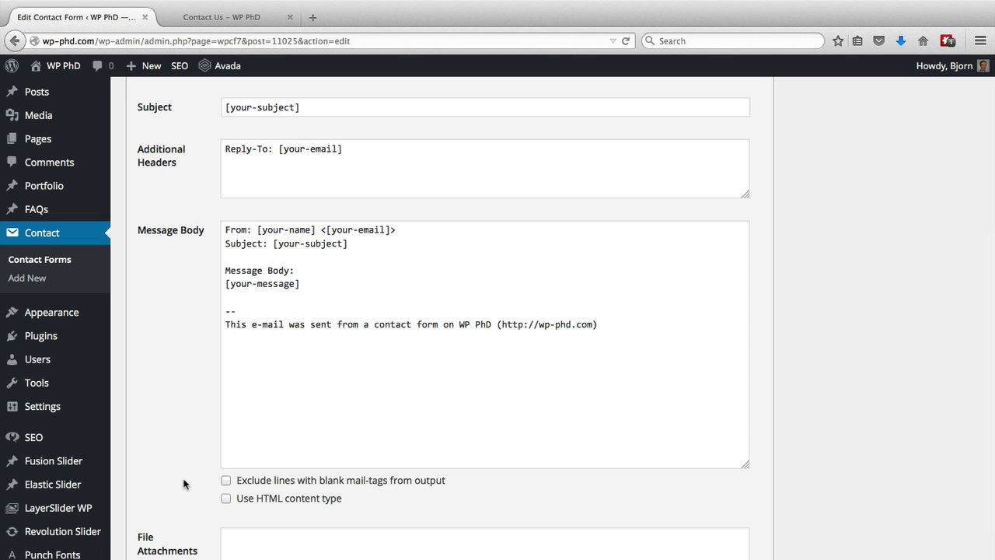
scroll(183, 484, "down", 3)
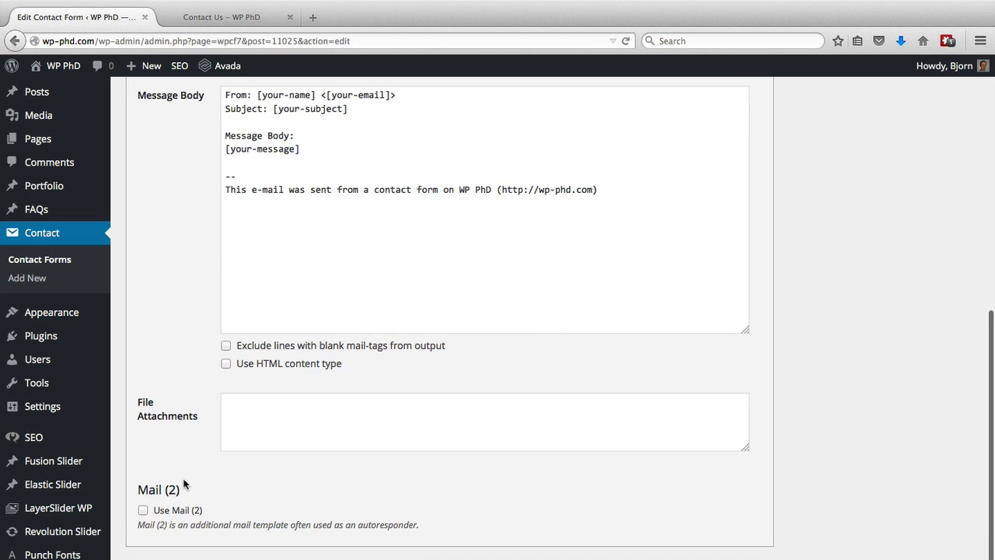
scroll(185, 484, "up", 4)
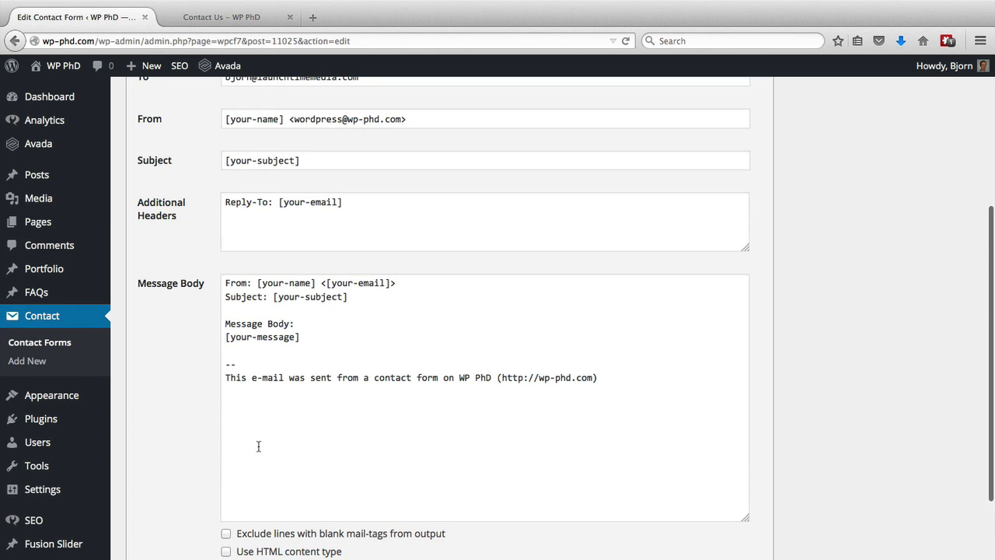
- Add the line "Howdy!" below the closing text of the mail template's message body
left_click(640, 404)
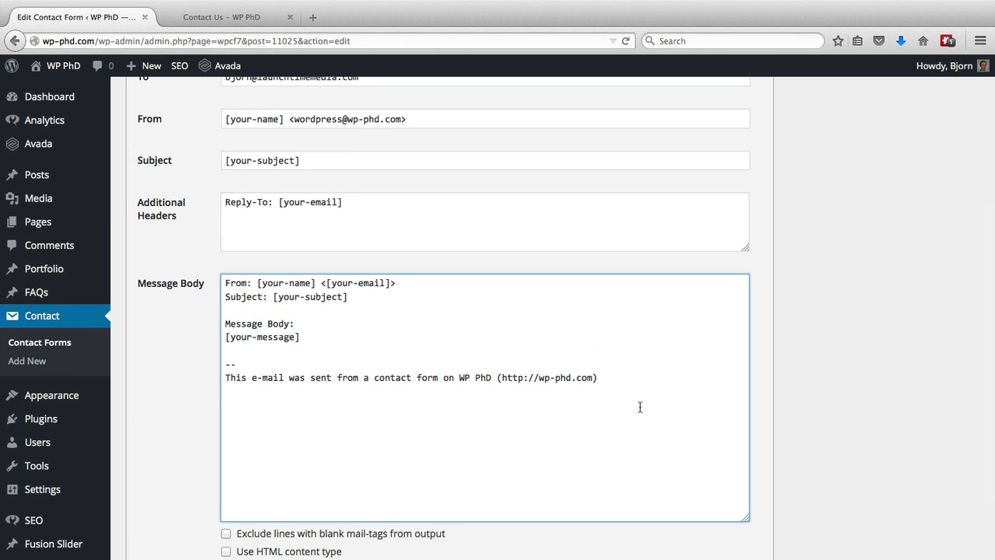
key("Return")
type("Howdy!")
- Review the form's response messages, from the sending confirmation and validation errors to the date and file upload errors
scroll(187, 464, "up", 5)
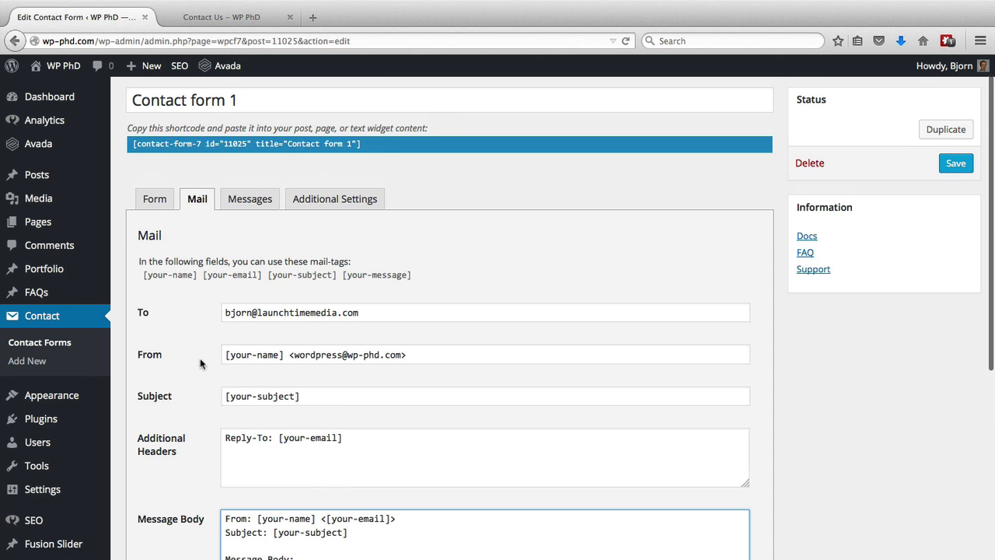
left_click(246, 203)
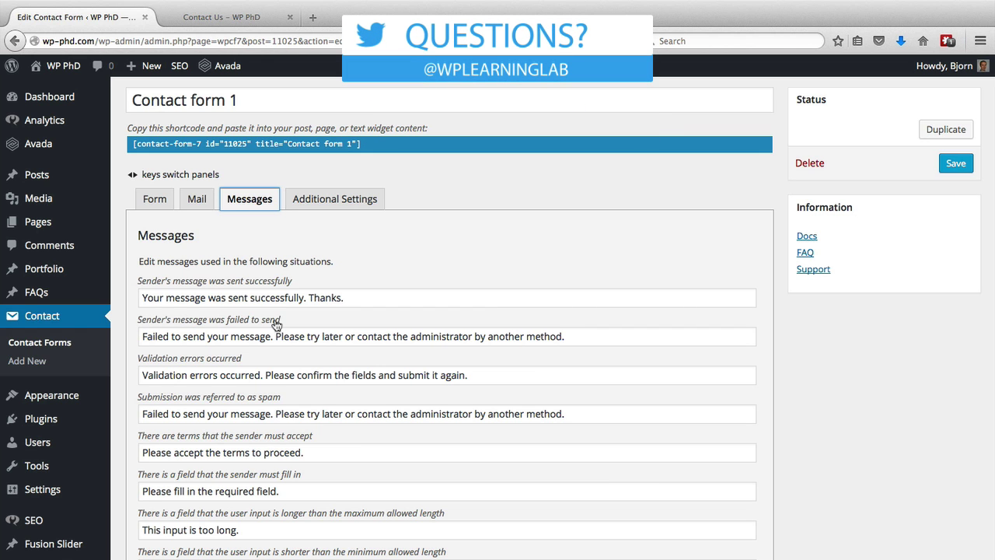
scroll(190, 360, "down", 2)
scroll(190, 360, "down", 8)
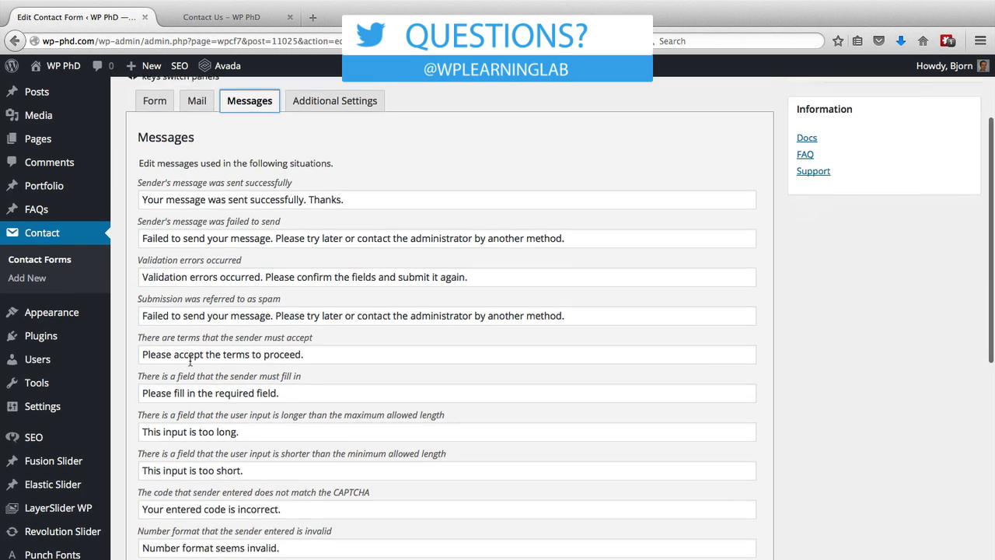
scroll(190, 360, "down", 10)
scroll(190, 360, "down", 1)
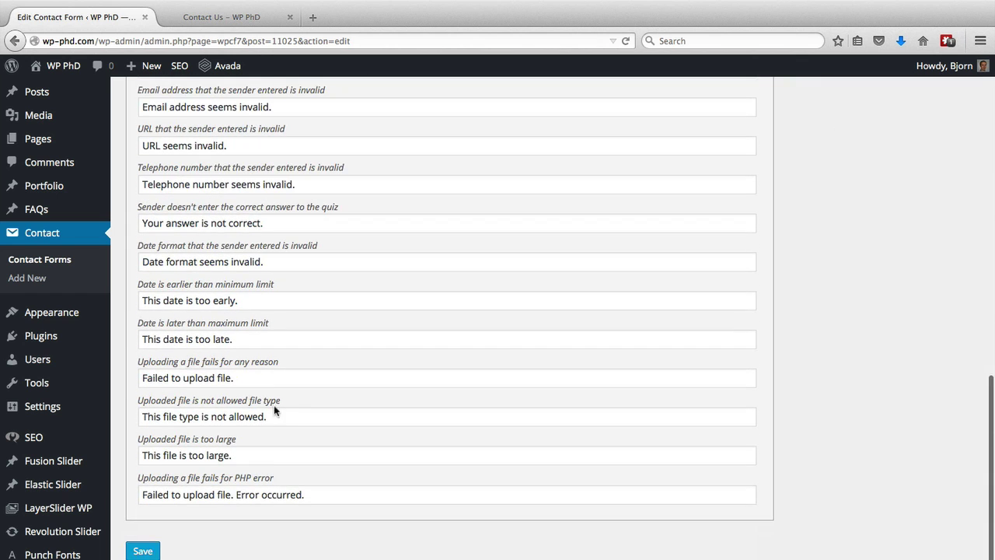
left_click_drag(139, 362, 281, 363)
left_click(281, 360)
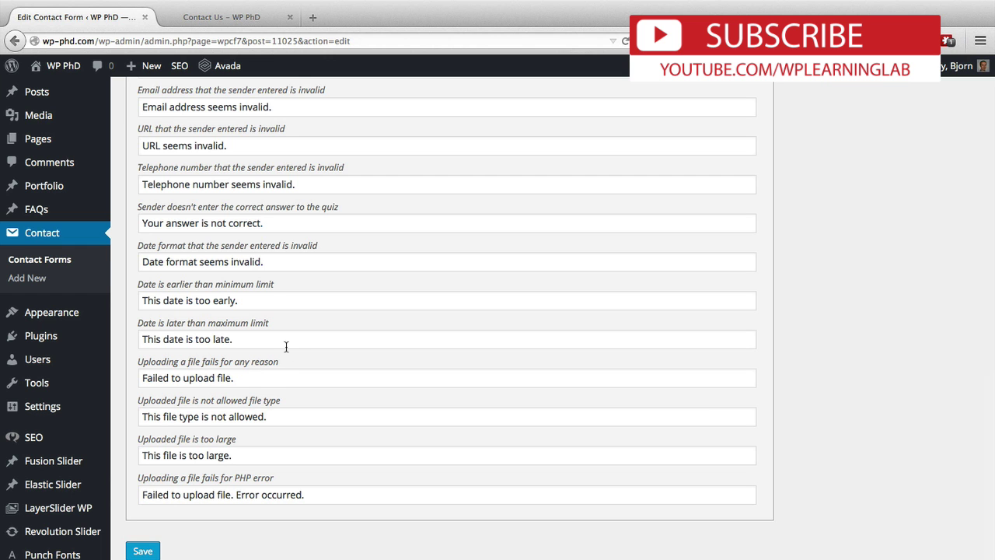
scroll(285, 345, "up", 15)
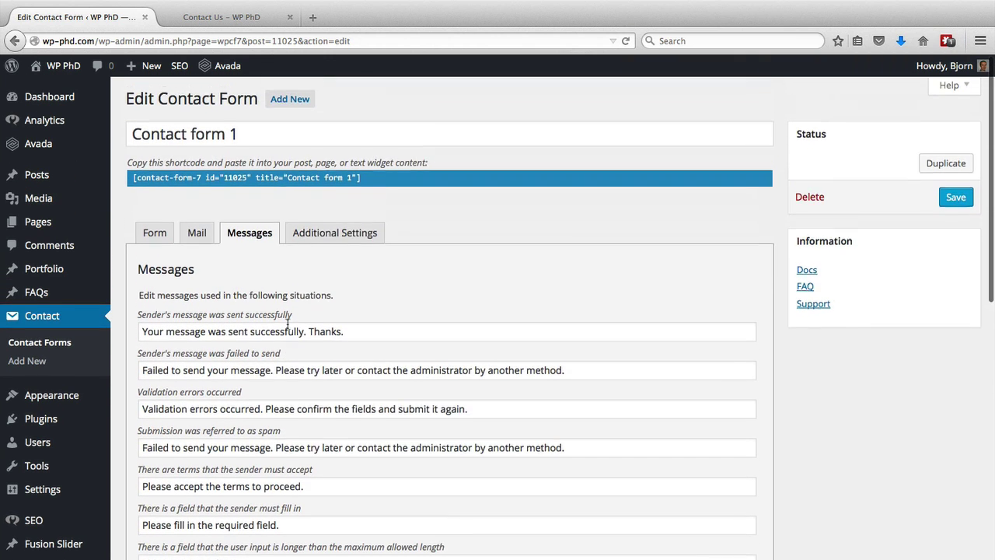
- View the form's additional settings for customization code and open their documentation in a new browser tab
left_click(329, 235)
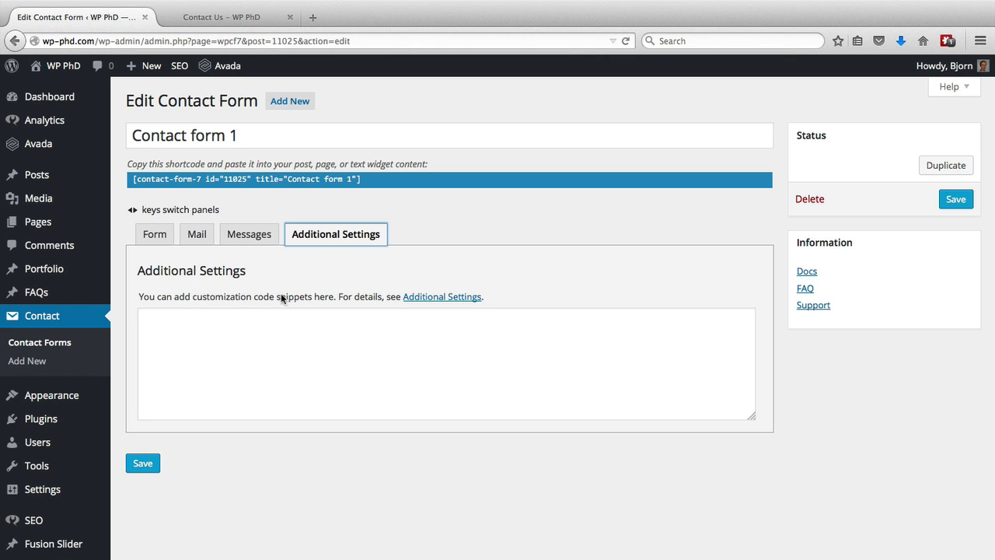
left_click(442, 297)
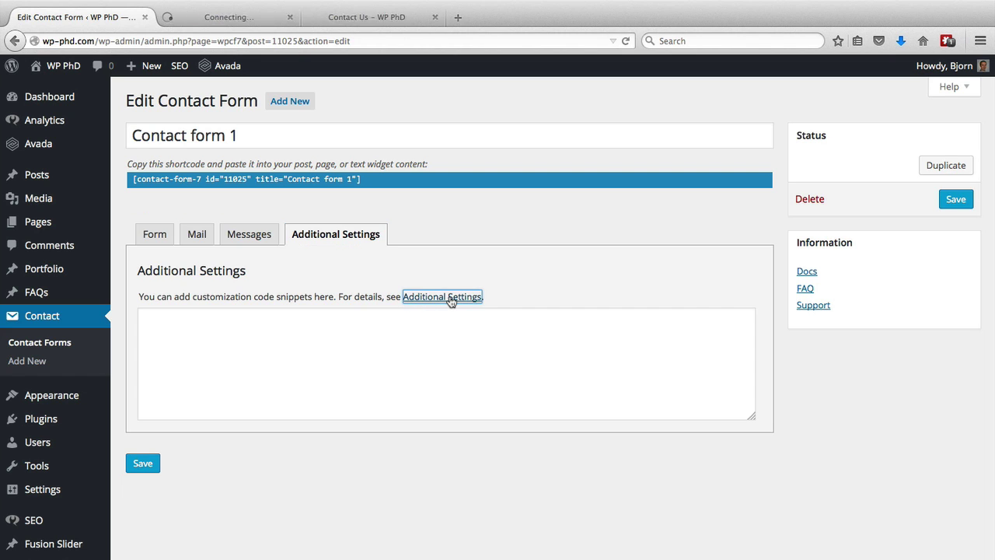
left_click(333, 259)
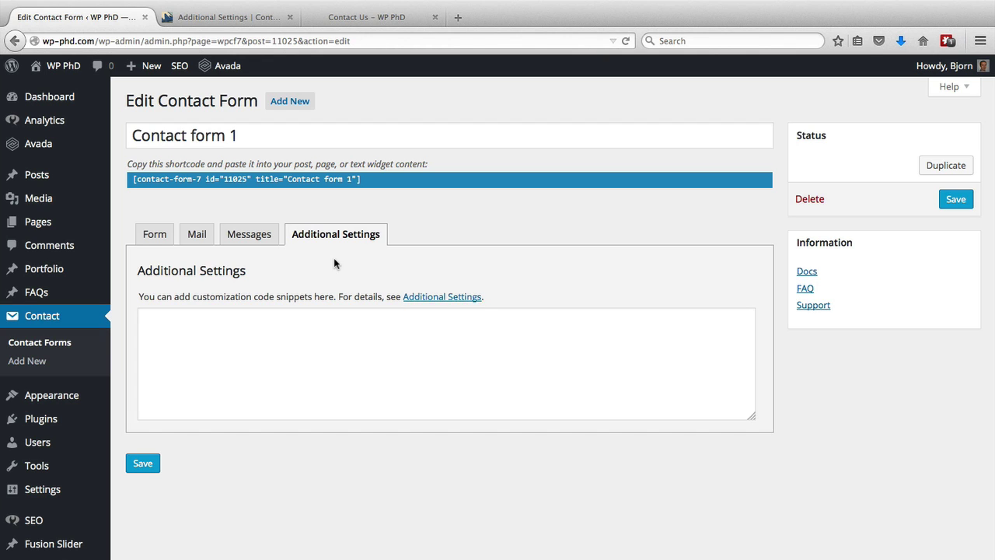
- Return to the form template and duplicate the Your Message block, with blank lines separating it from the original
left_click(154, 235)
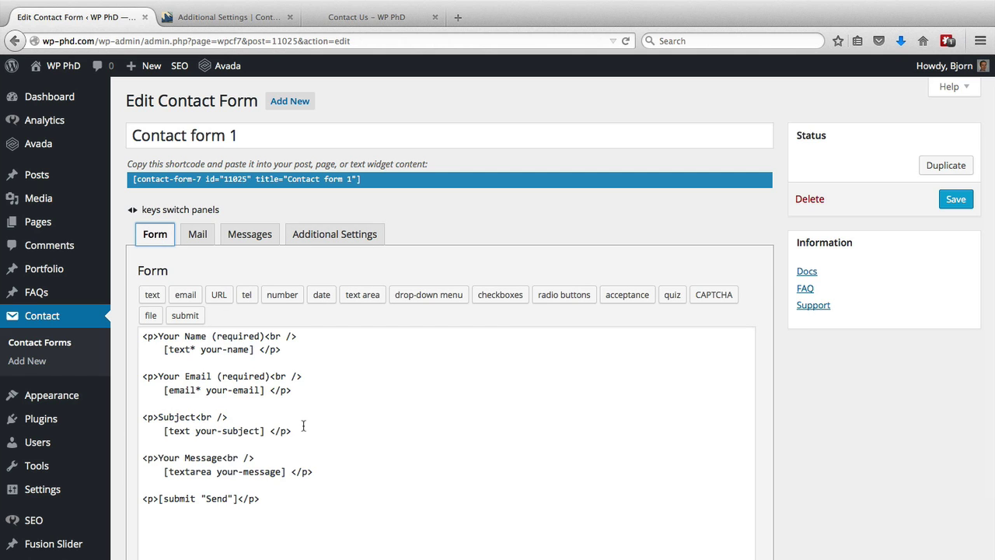
left_click(315, 512)
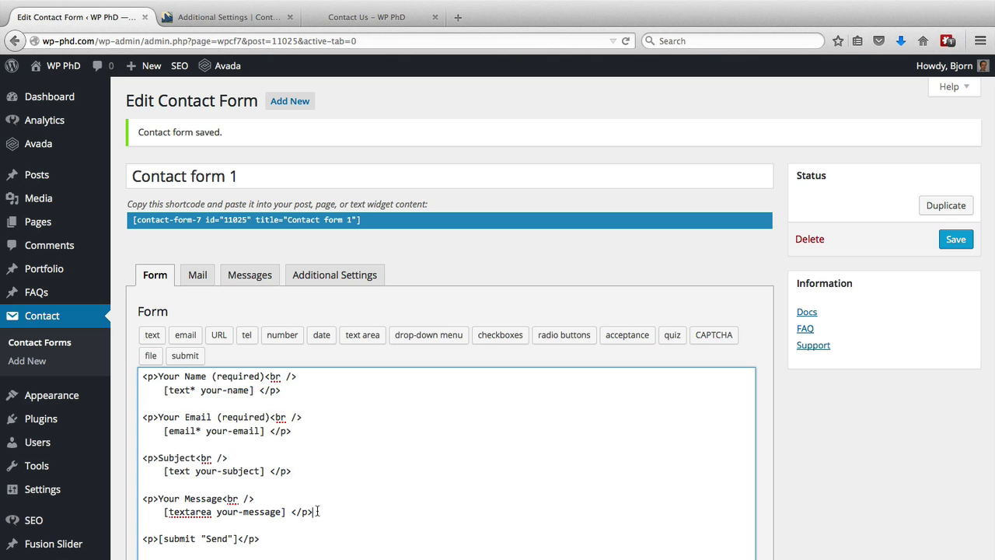
key("Return")
key("Return")
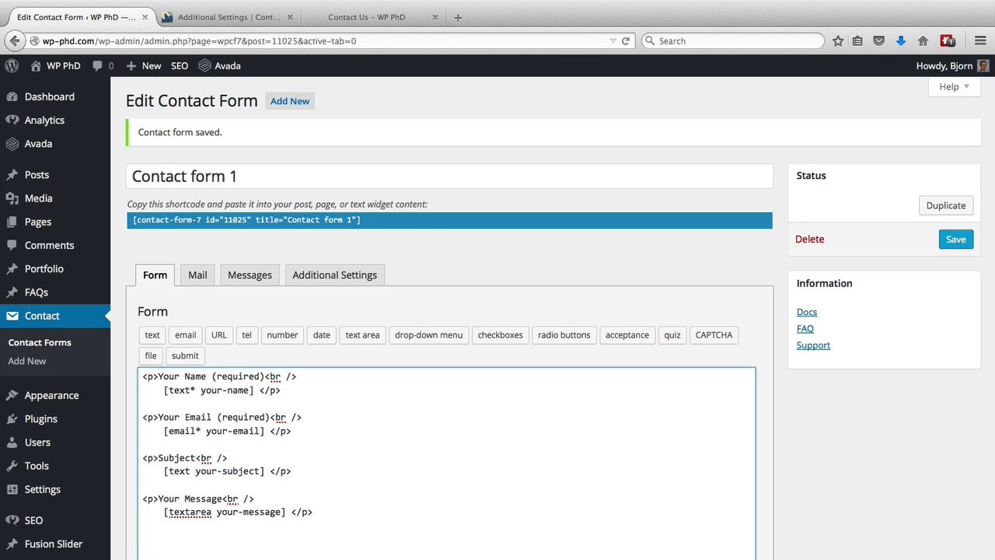
left_click_drag(317, 512, 144, 500)
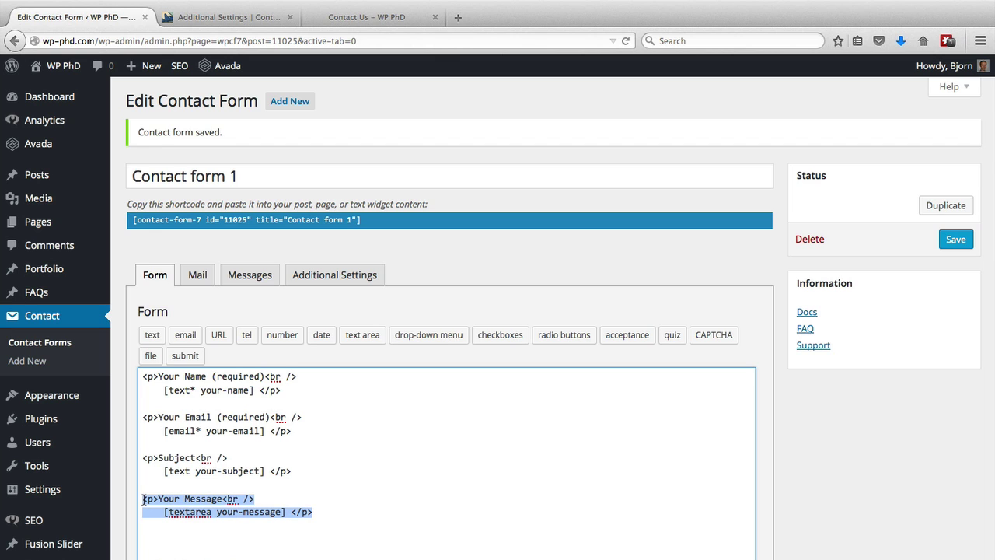
right_click(192, 502)
left_click(220, 272)
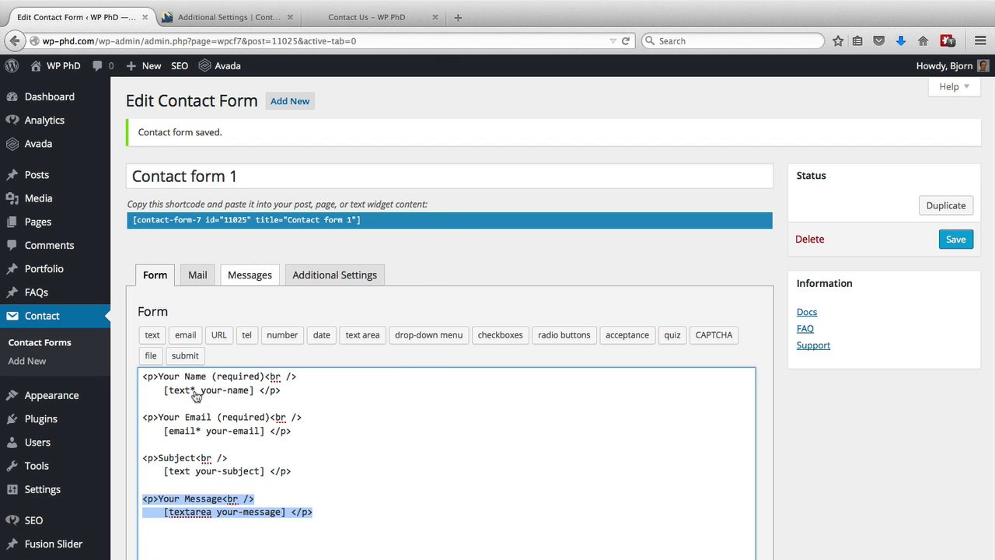
left_click(185, 542)
right_click(185, 541)
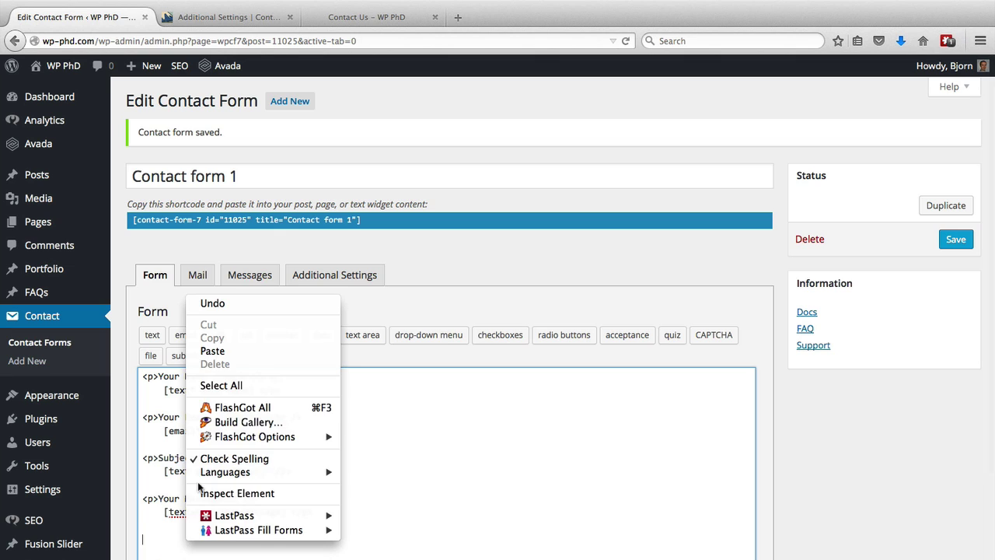
left_click(224, 356)
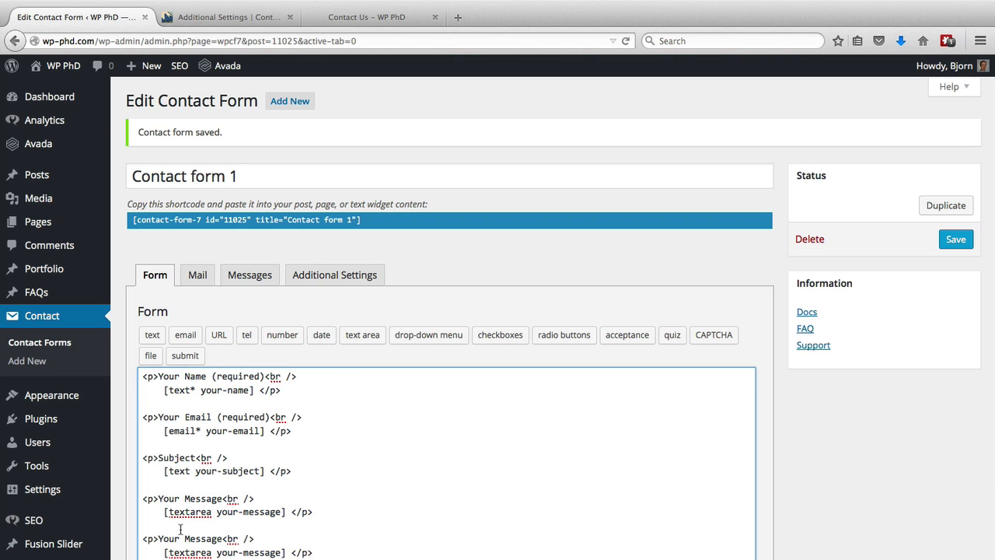
- Relabel the copied message block "How did you find our website?" and remove its textarea tag
left_click_drag(158, 538, 224, 538)
type("How did yo uin")
key("BackSpace")
key("BackSpace")
key("BackSpace")
key("BackSpace")
type("u find our website?")
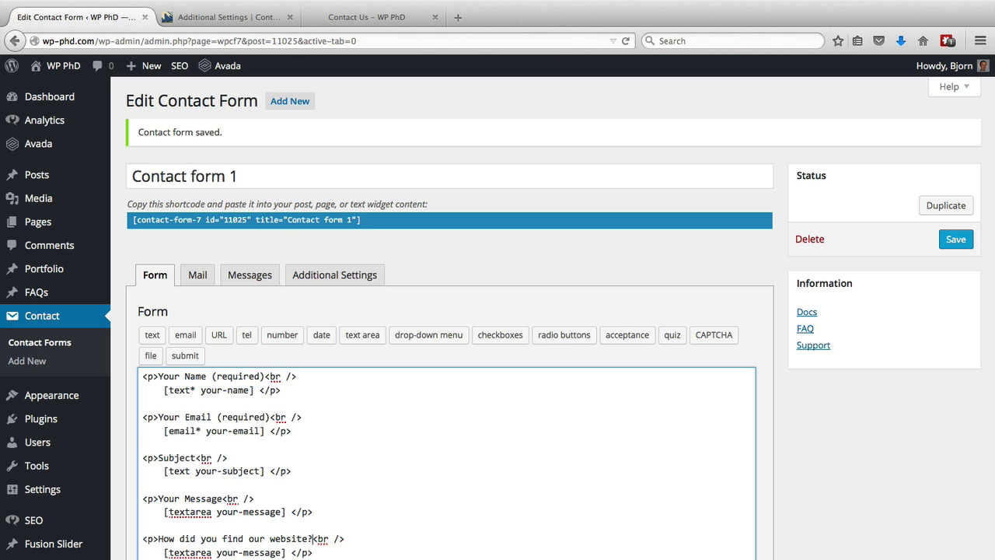
left_click_drag(286, 552, 164, 552)
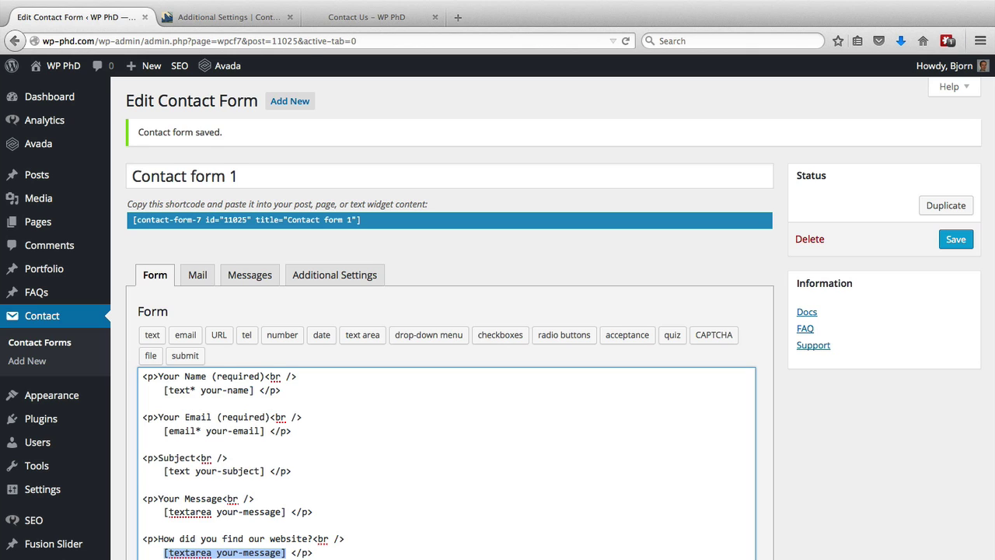
key("BackSpace")
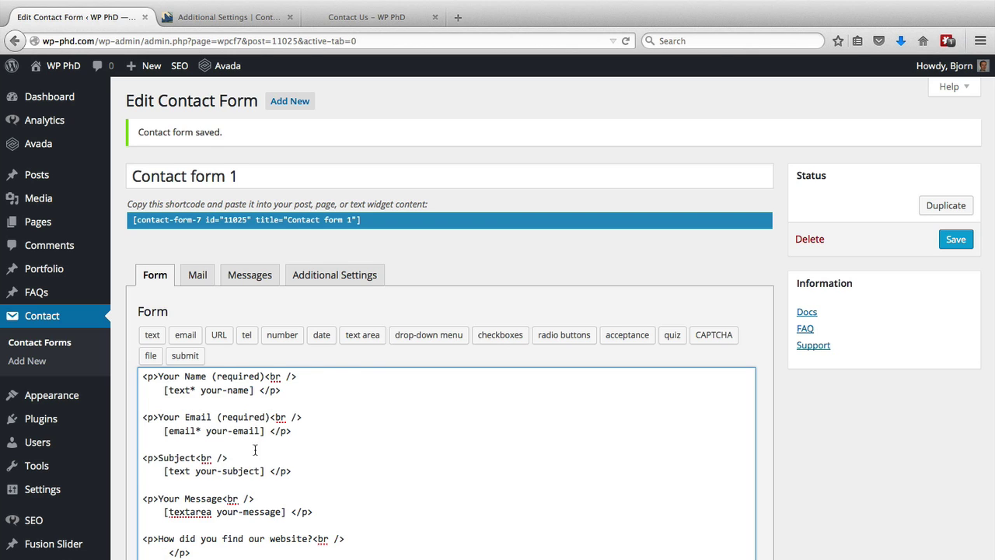
- Set up a required drop-down menu tag for the website question with the options Google, Email and A friend told me
left_click(424, 335)
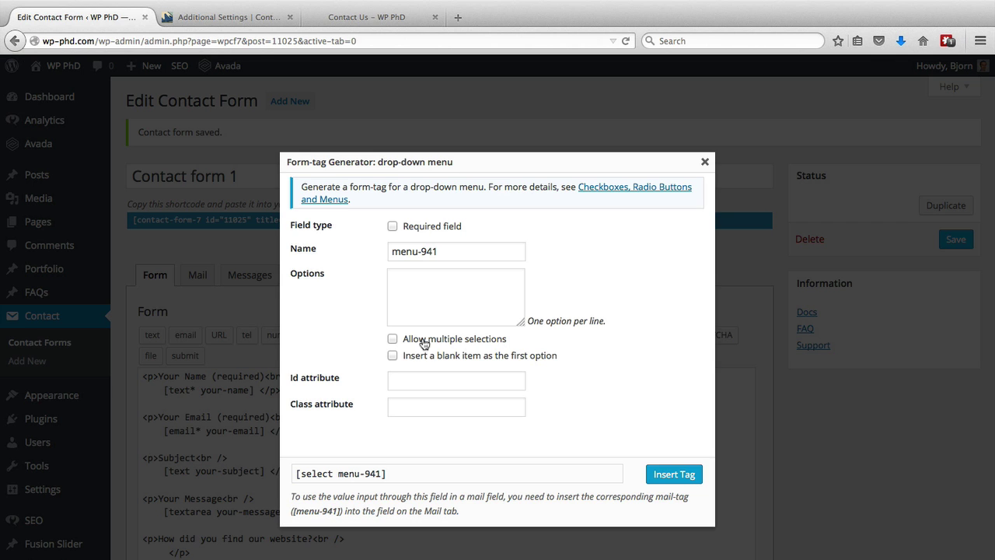
left_click(392, 227)
left_click(432, 281)
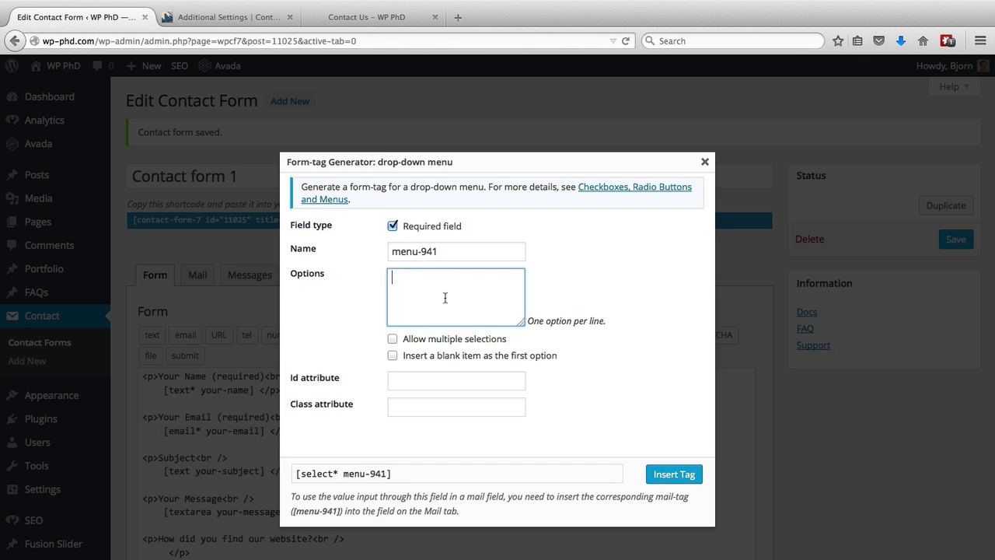
type("Google")
key("Return")
type("Email A told")
key("BackSpace")
key("BackSpace")
key("BackSpace")
key("BackSpace")
key("BackSpace")
type("fir")
key("BackSpace")
key("BackSpace")
type("riend told me")
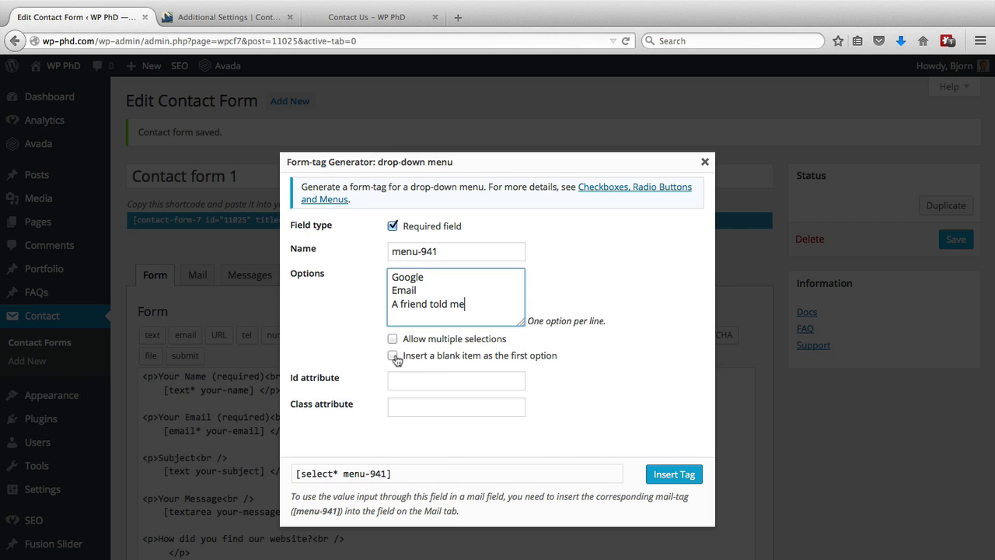
- Include a blank first item in the drop-down, insert its tag under the website question and save the form
left_click(393, 356)
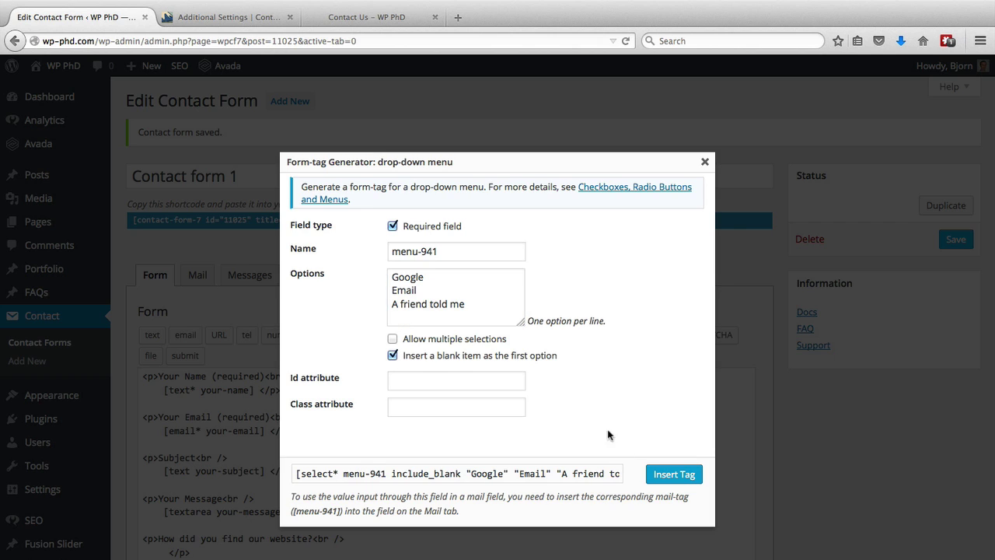
left_click(679, 483)
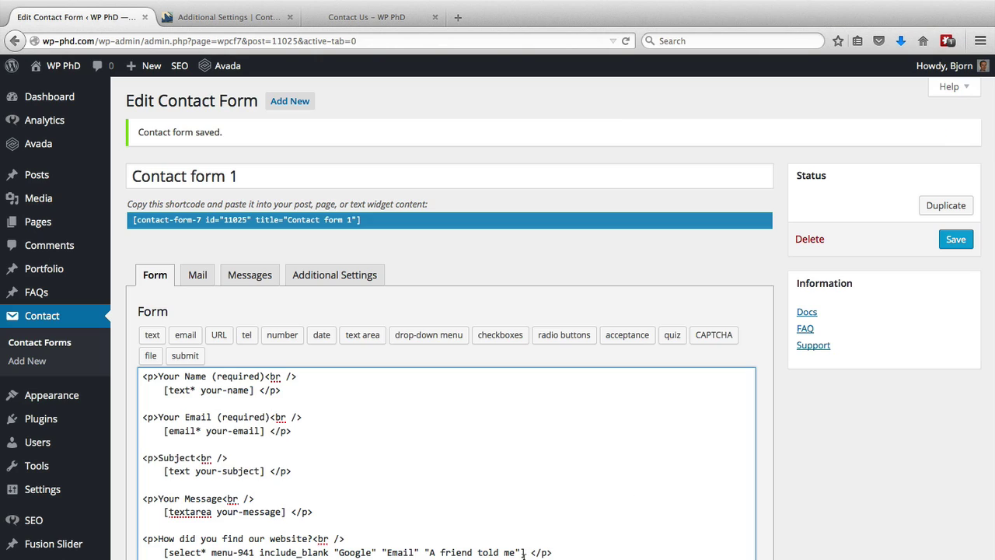
left_click_drag(526, 553, 164, 553)
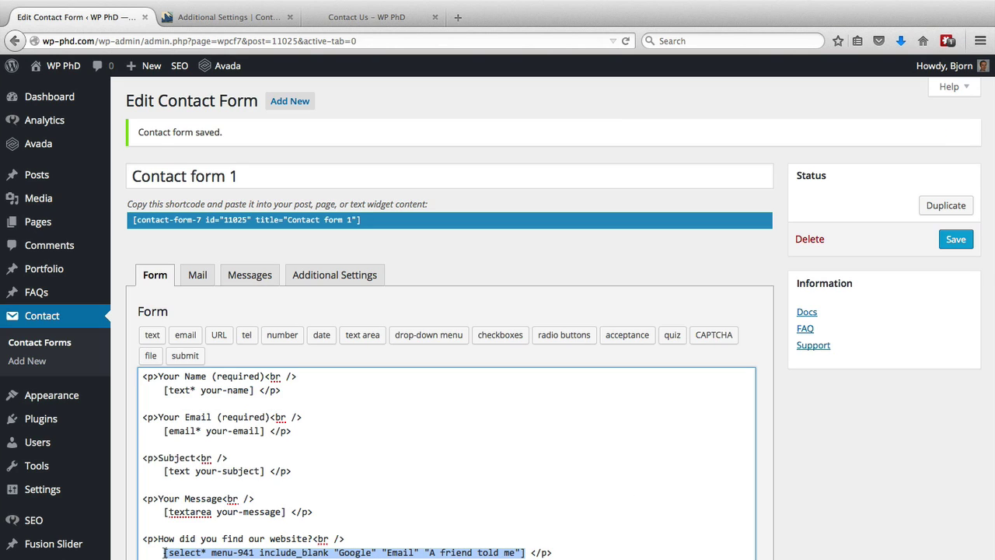
left_click(955, 240)
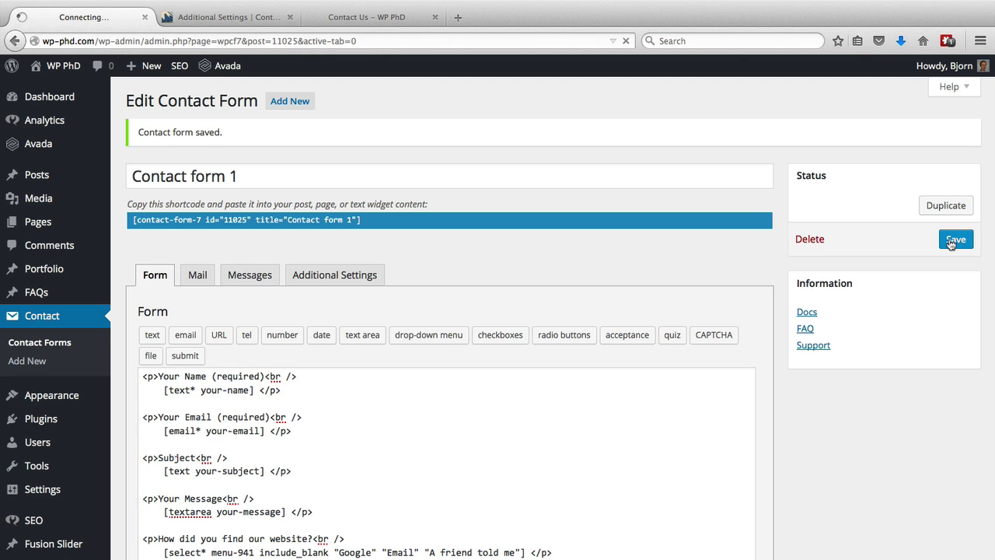
- Reload the published Contact Us page and check the new website question and its drop-down choices
left_click(358, 18)
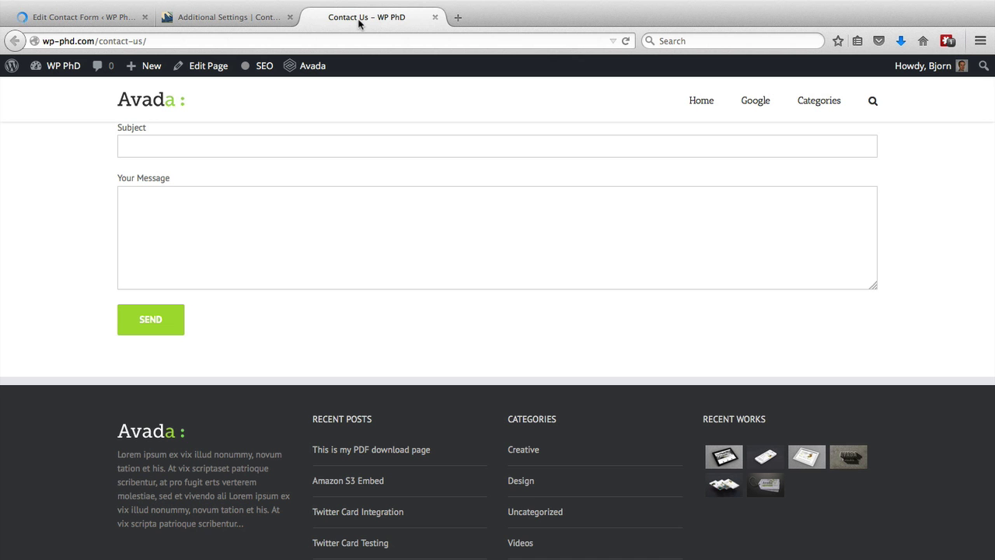
left_click(628, 39)
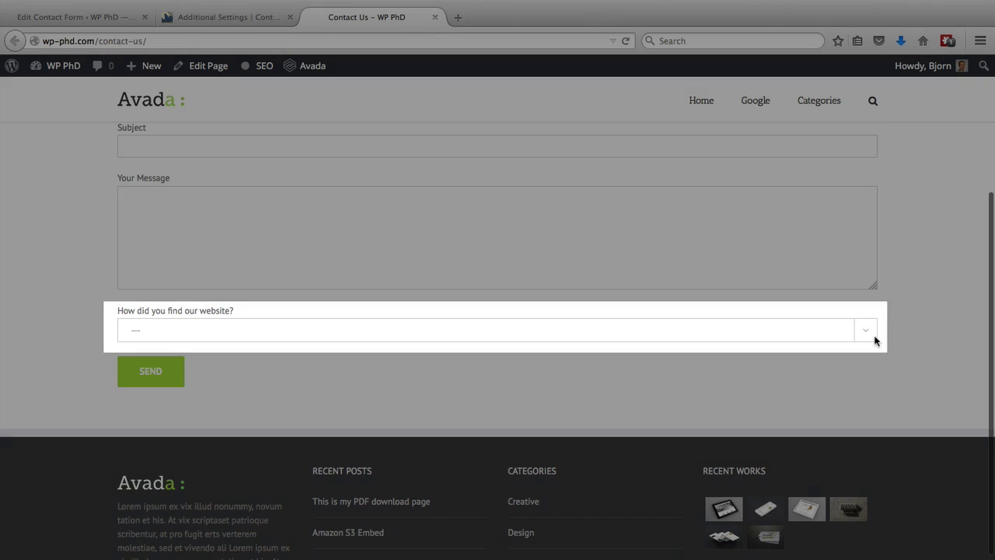
left_click(870, 333)
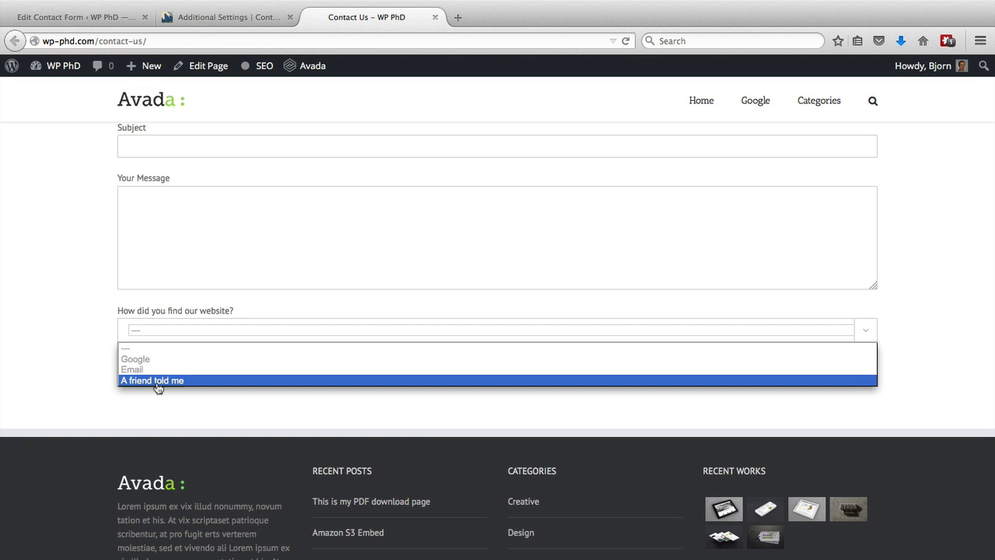
left_click(180, 400)
scroll(180, 400, "up", 3)
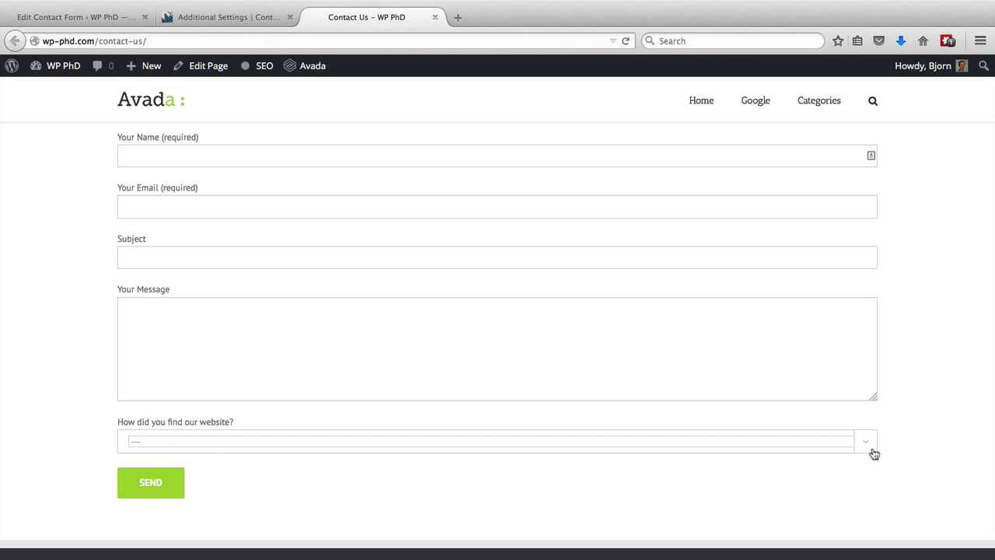
- Expand the website question's drop-down on the published Contact Us page to view its choices, leaving the blank item selected
left_click(874, 453)
left_click(902, 442)
left_click(69, 370)
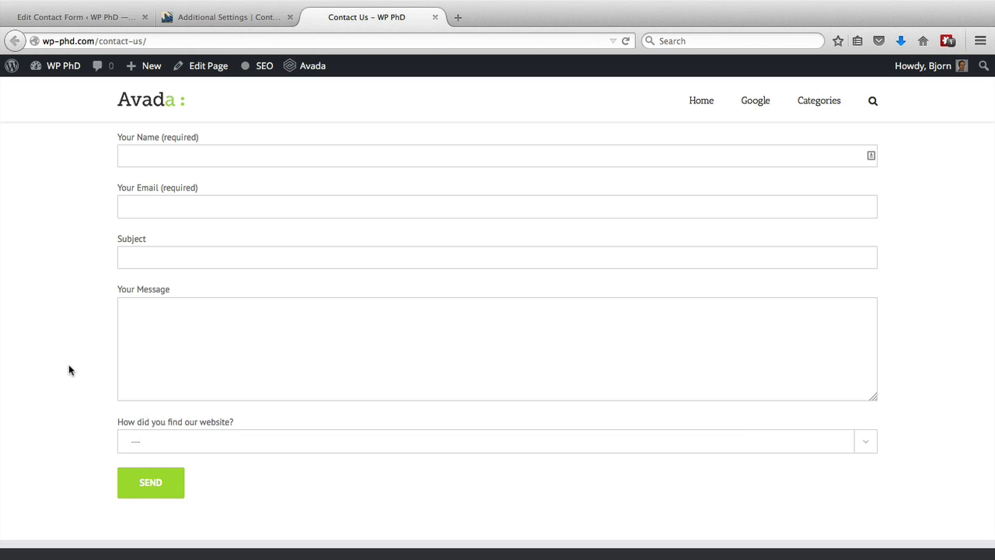
- Return to the contact form editor and copy the name menu-941 from the website question's select tag
left_click(77, 20)
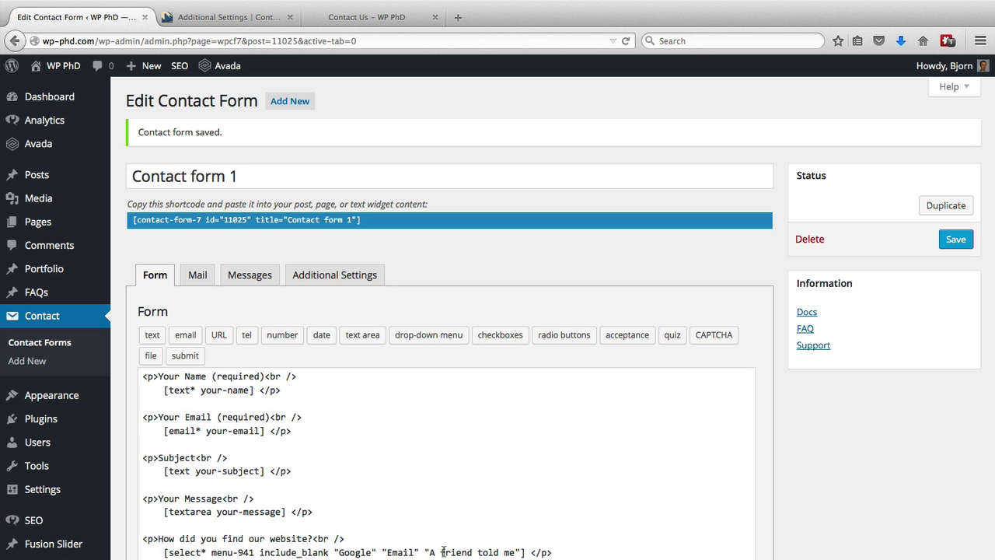
scroll(443, 552, "down", 1)
left_click(271, 501)
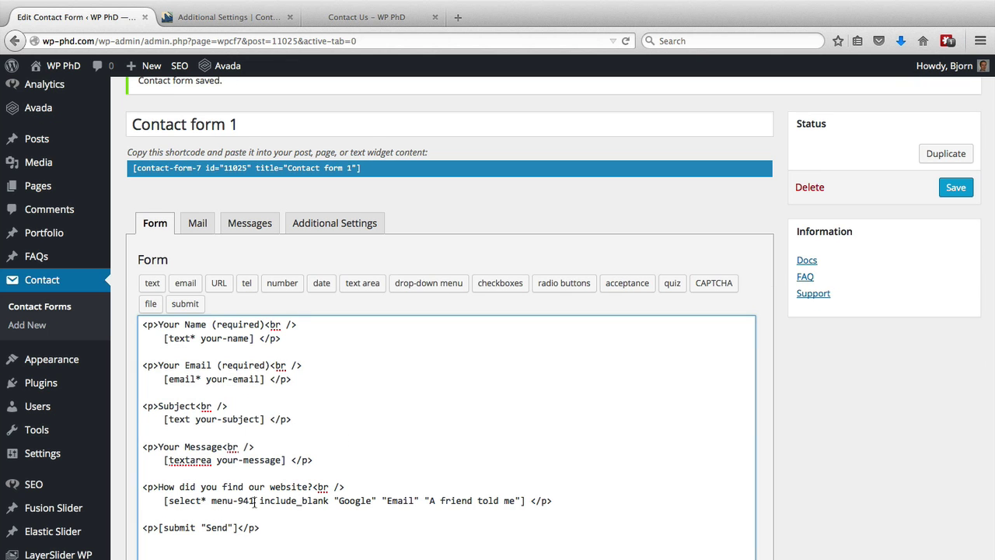
left_click_drag(254, 501, 211, 501)
right_click(225, 500)
left_click(252, 269)
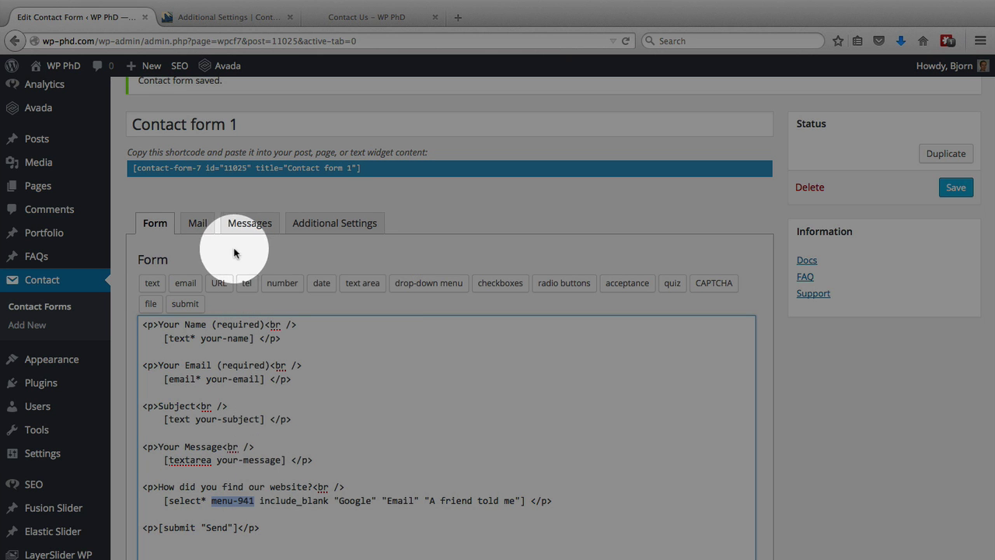
- Add the line "This is how I found your website:" followed by the mail-tag [menu-941] below [your-message] in the mail's message body
left_click(208, 233)
scroll(198, 514, "down", 3)
left_click(232, 517)
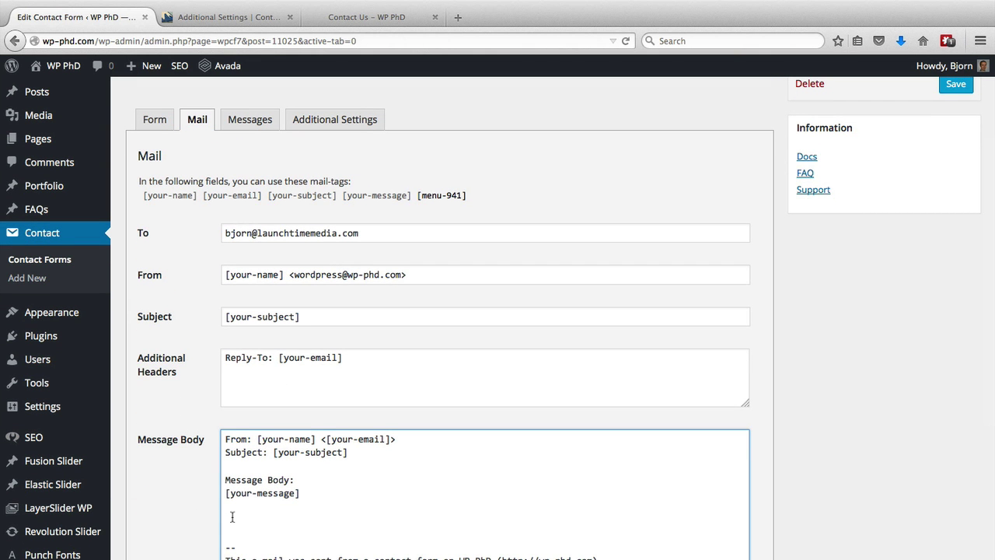
type("[]")
key("super+v")
key("Return")
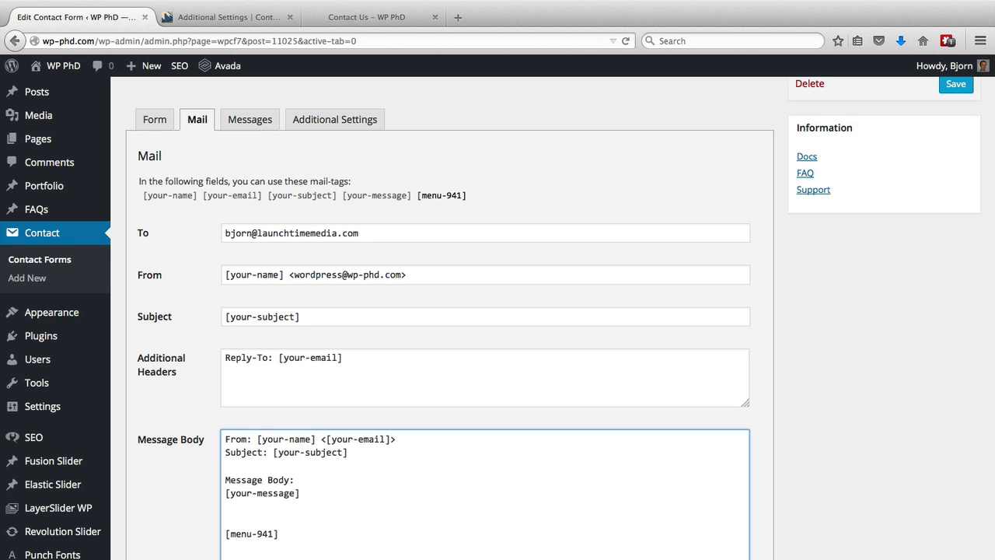
type("This is how I found your website:")
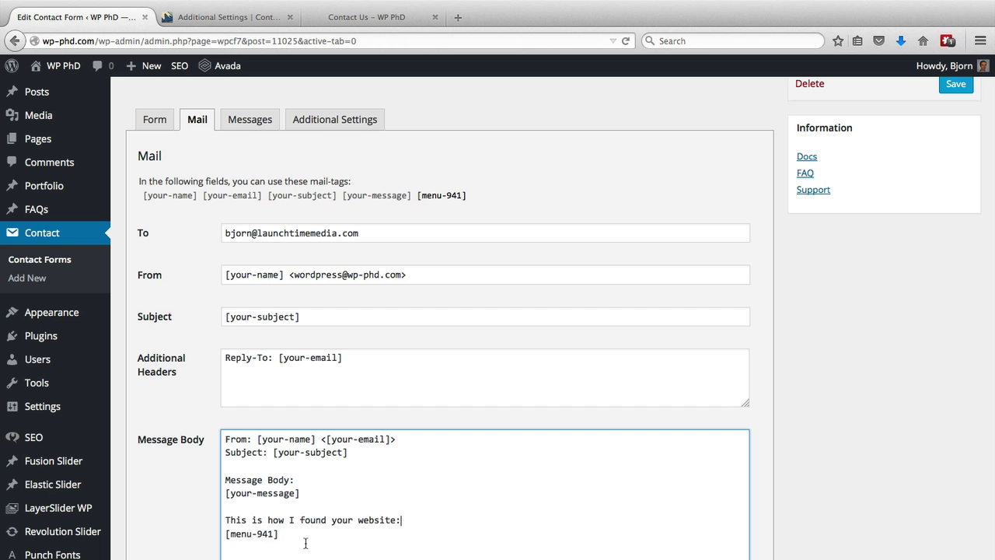
- Review the website question in the form template against its label and mail-tag in the mail's message body
left_click(155, 119)
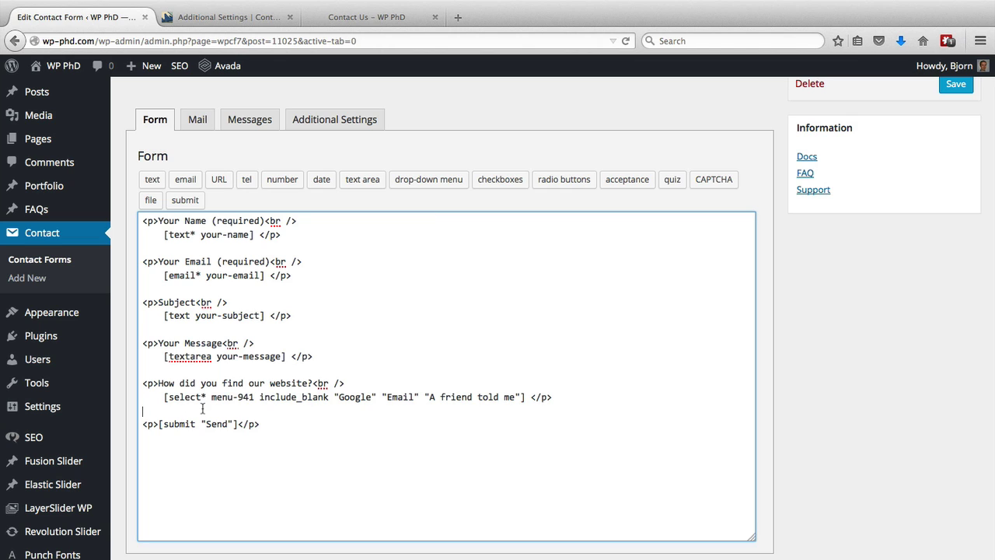
left_click(197, 121)
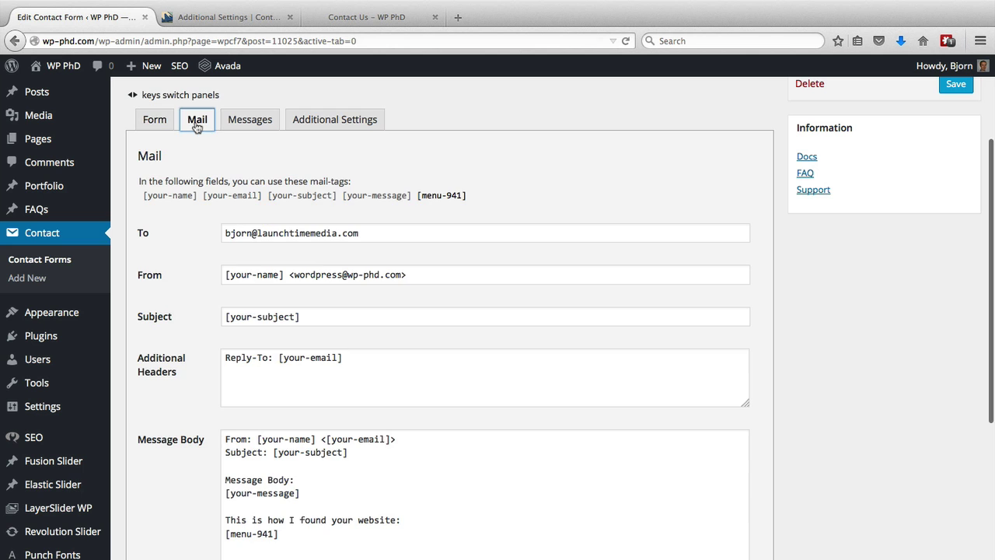
scroll(195, 330, "down", 5)
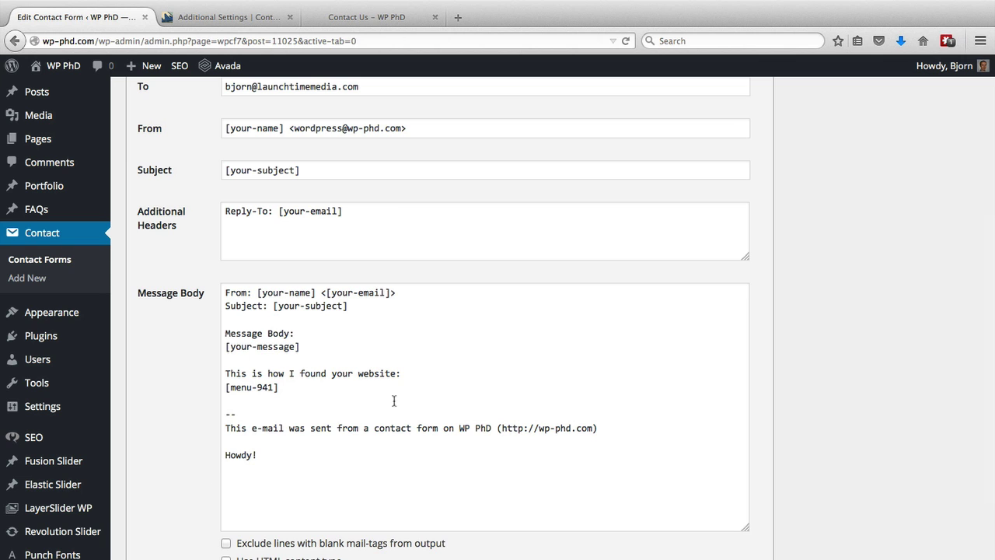
scroll(848, 385, "up", 5)
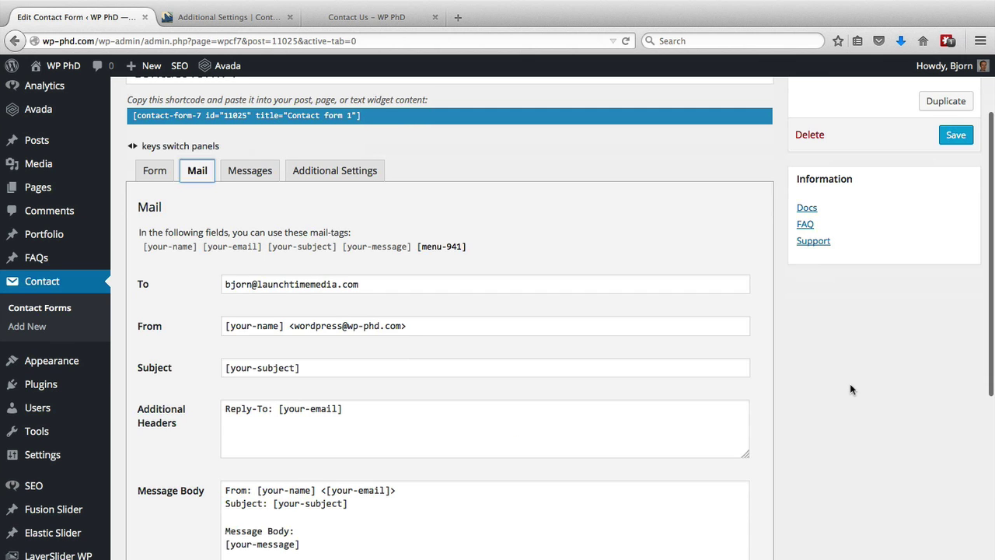